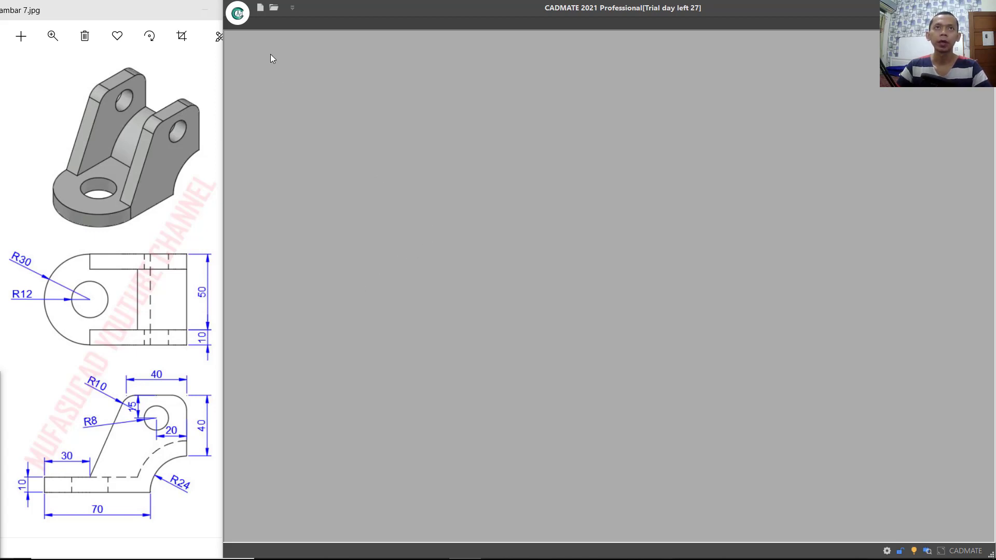
- Create a new drawing from the gcadiso template
left_click(261, 8)
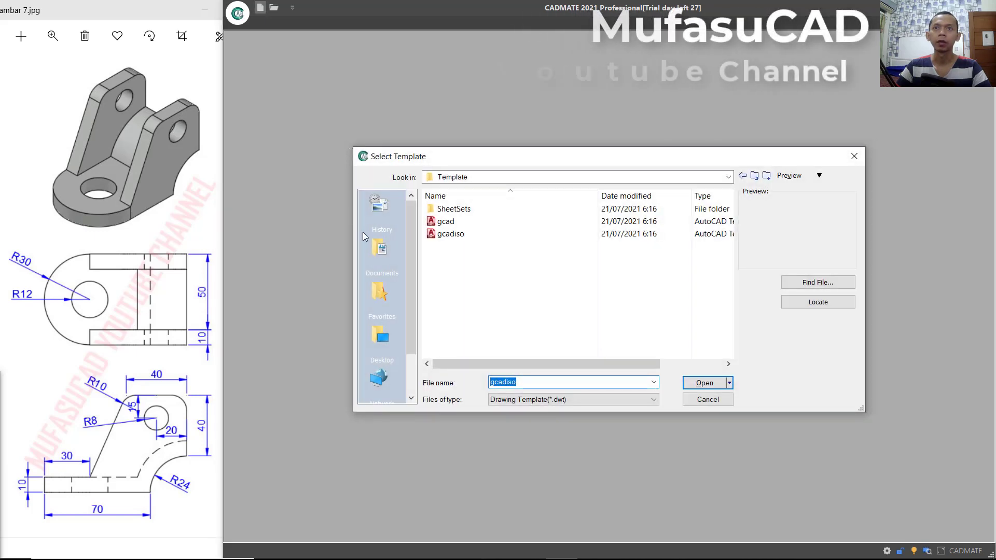
left_click(450, 234)
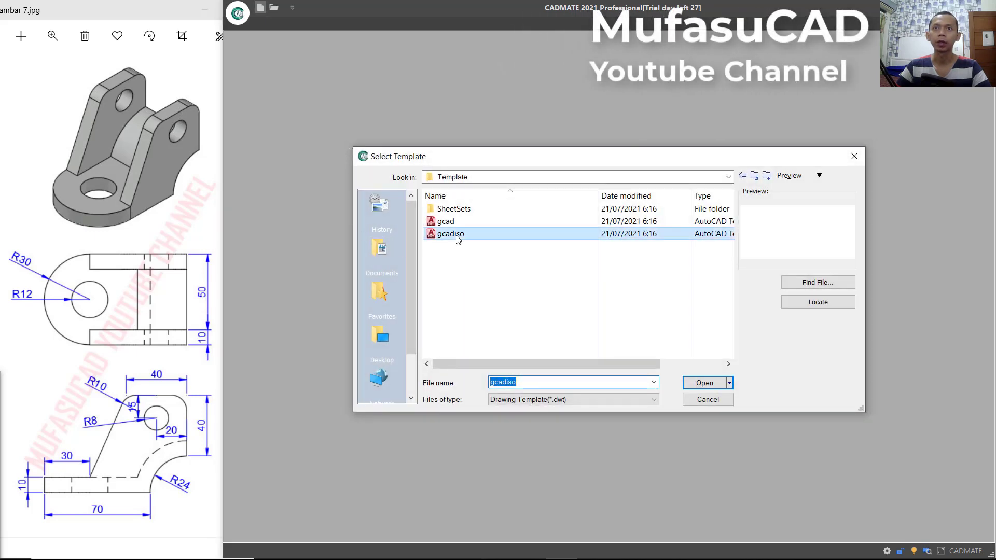
left_click(701, 378)
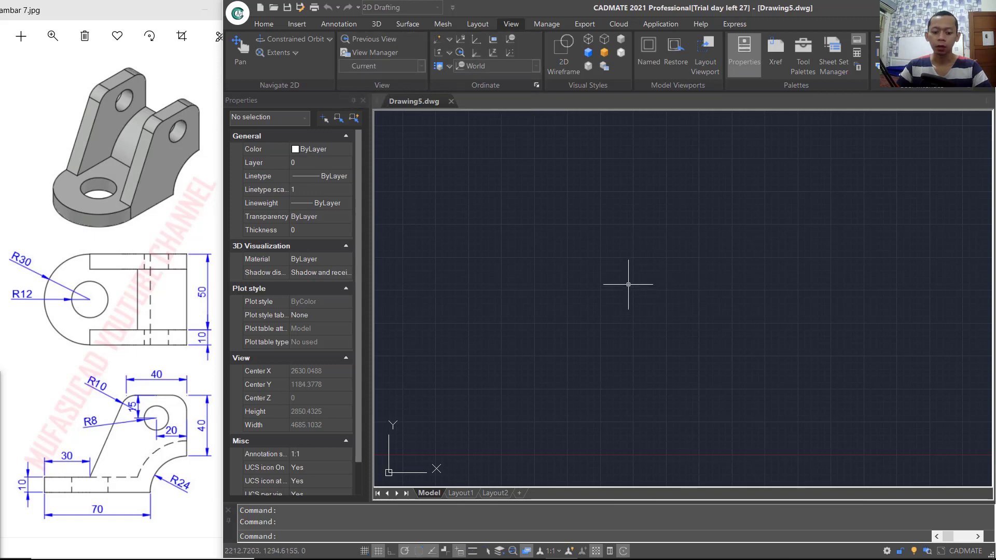
- Draw a circle with a radius of 24 in the empty drawing
type("c")
key("Return")
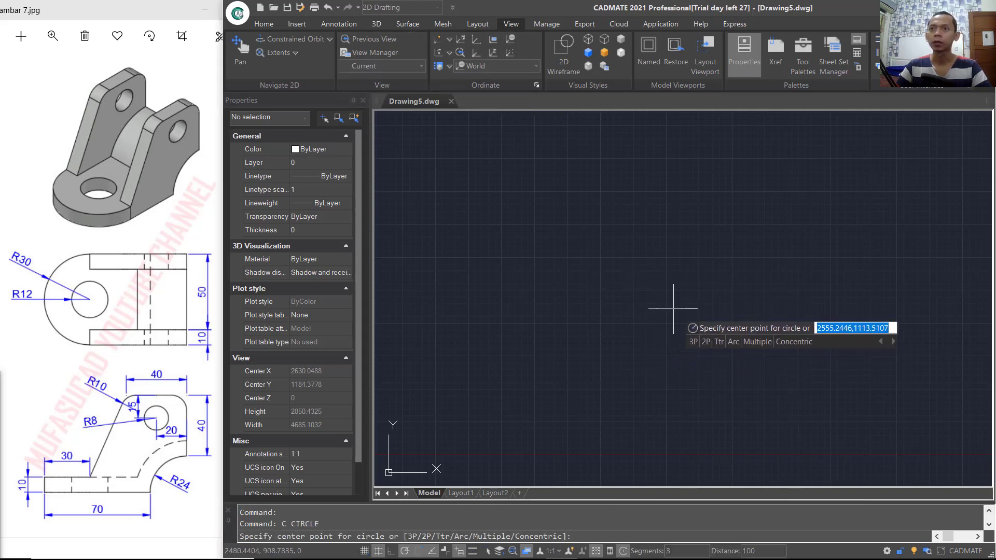
left_click(669, 284)
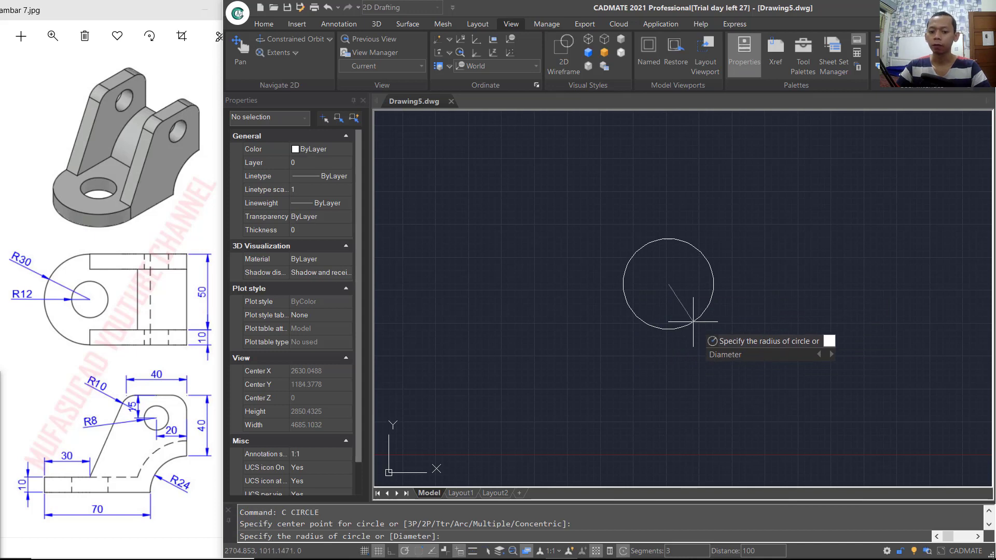
type("24")
key("Return")
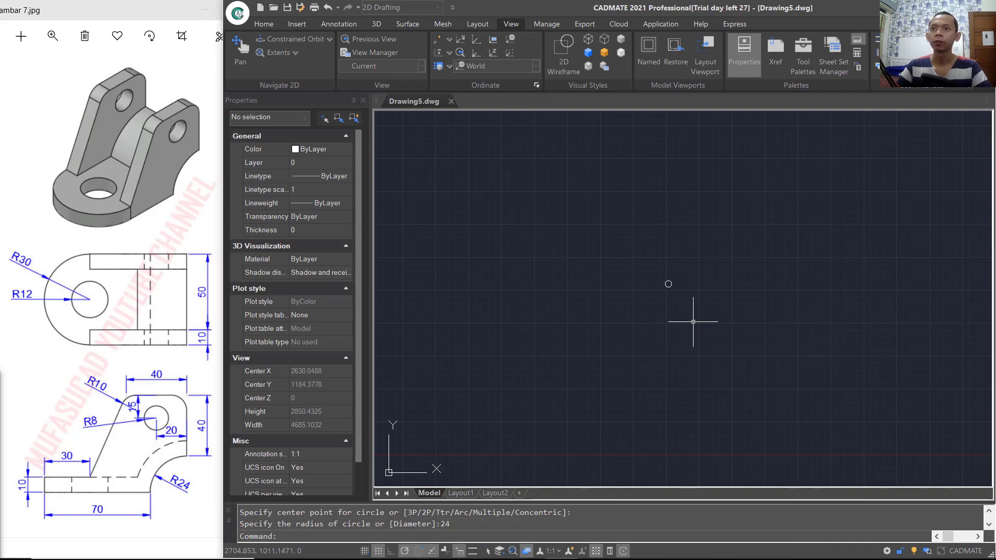
- Draw a horizontal line 70 long running left from the circle's left quadrant point
scroll(667, 283, "up", 8)
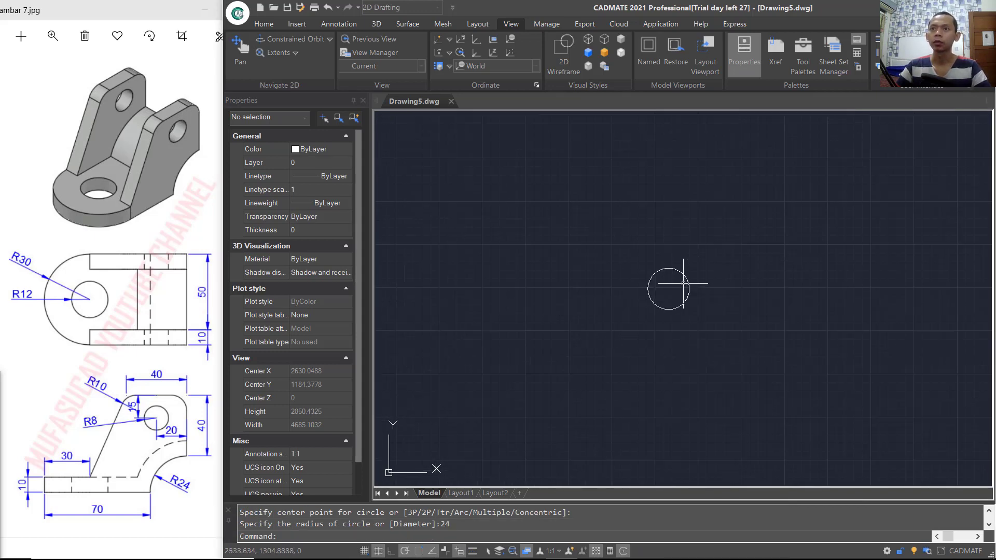
scroll(661, 308, "up", 1)
middle_click_drag(656, 311, 699, 289)
type("l")
key("Return")
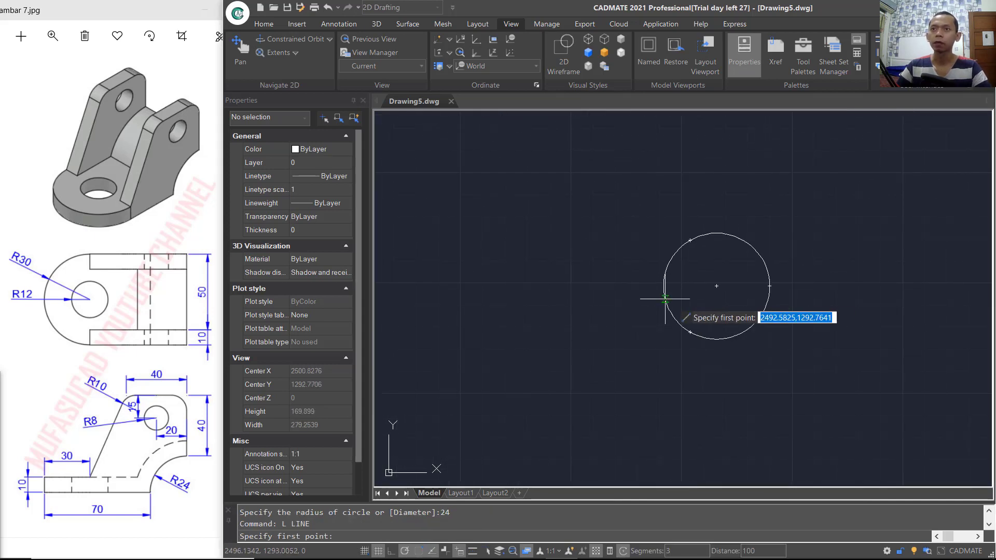
left_click(664, 285)
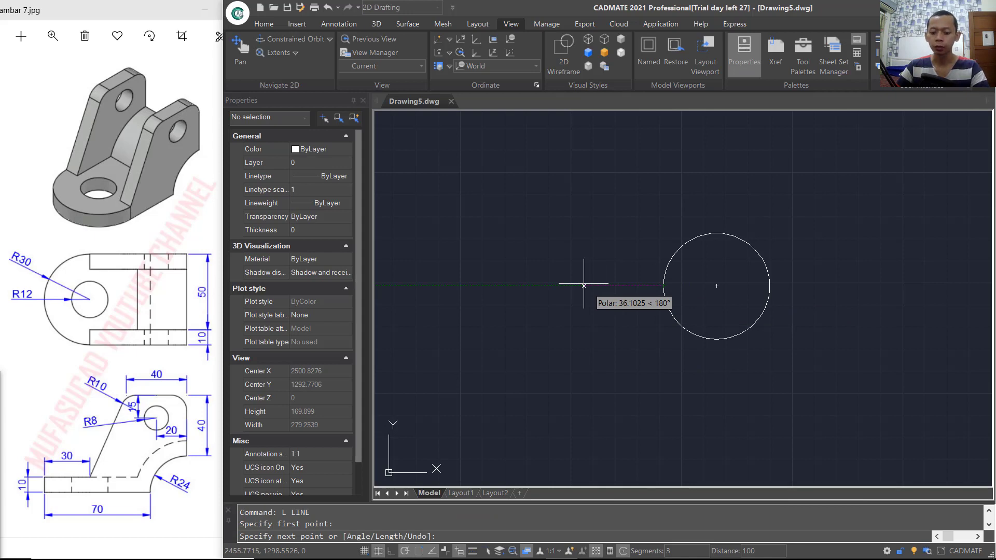
type("70")
key("Return")
key("Return")
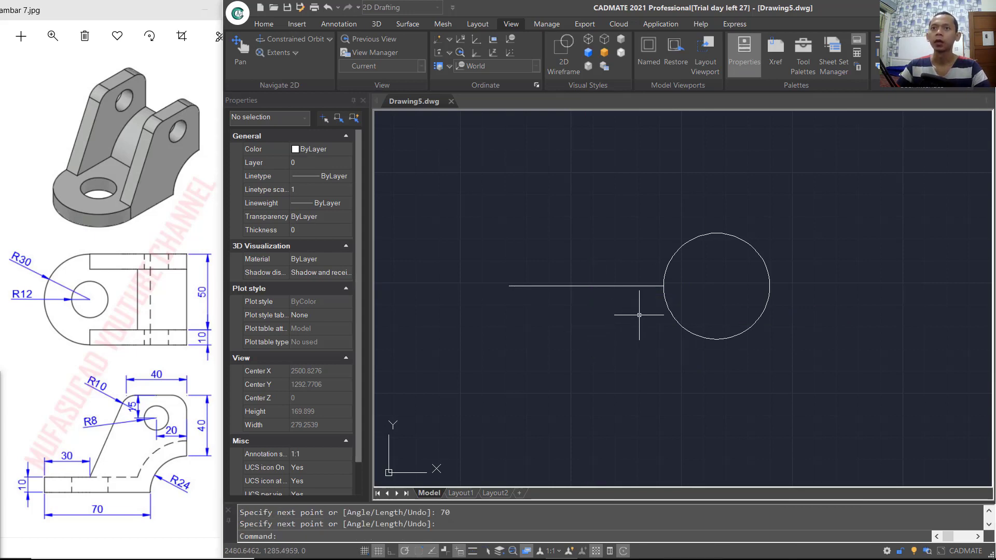
- Extend the line across the circle, then trim away the circle's lower half and the line portion inside it
middle_click_drag(640, 315, 627, 328)
type("tr")
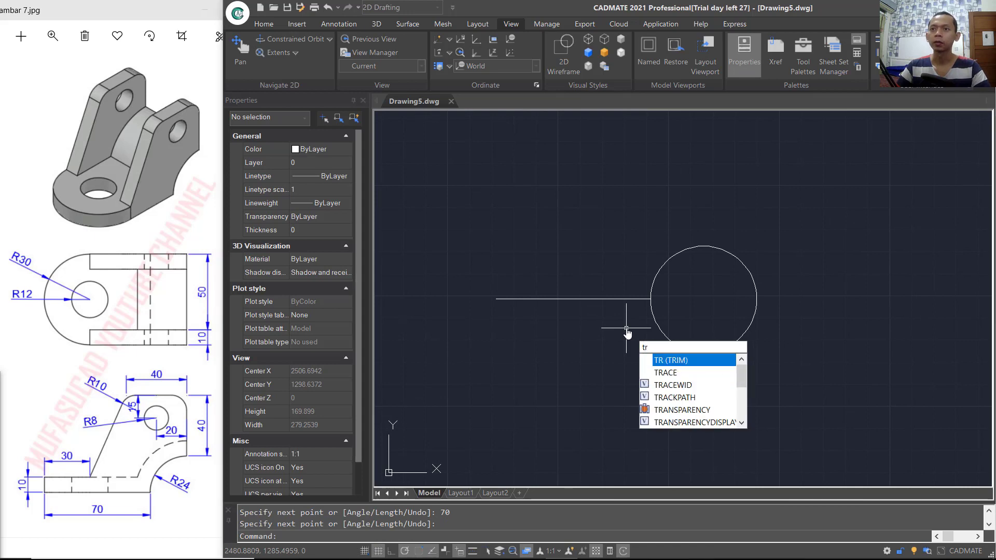
key("Return")
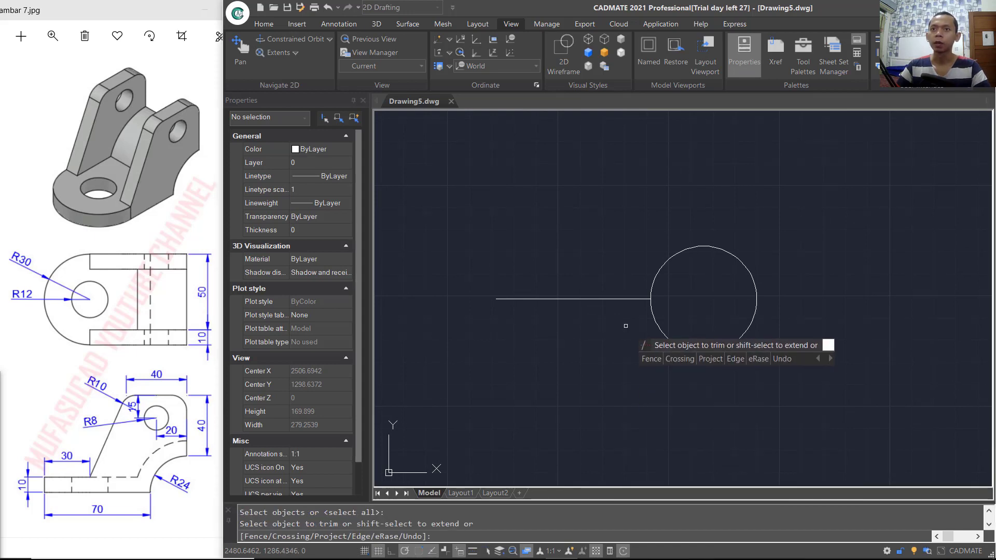
left_click(638, 298)
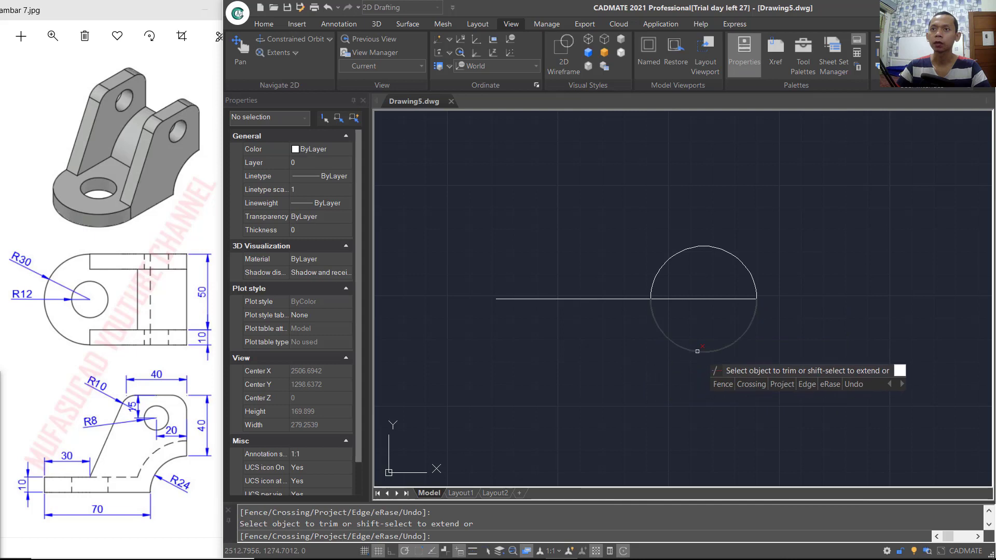
left_click(697, 351)
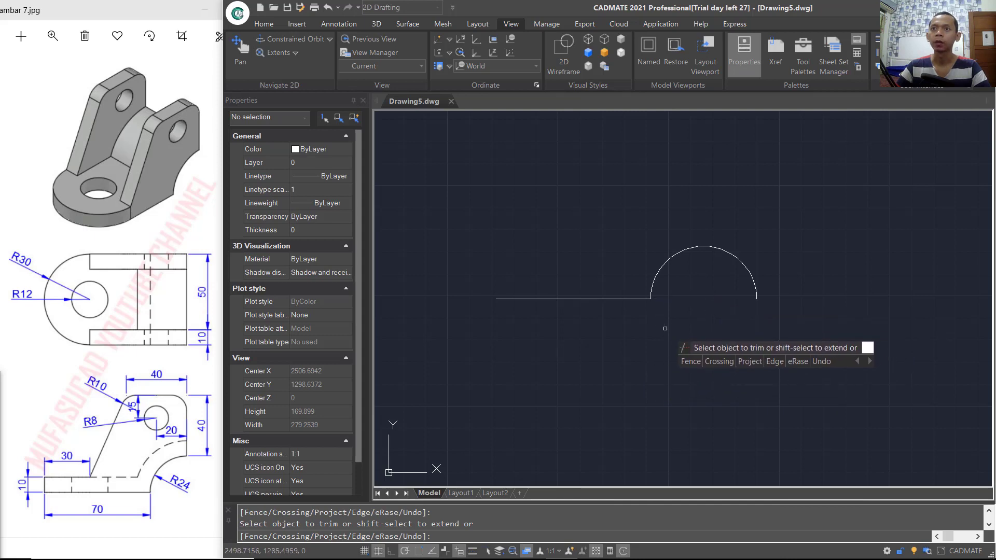
key("Return")
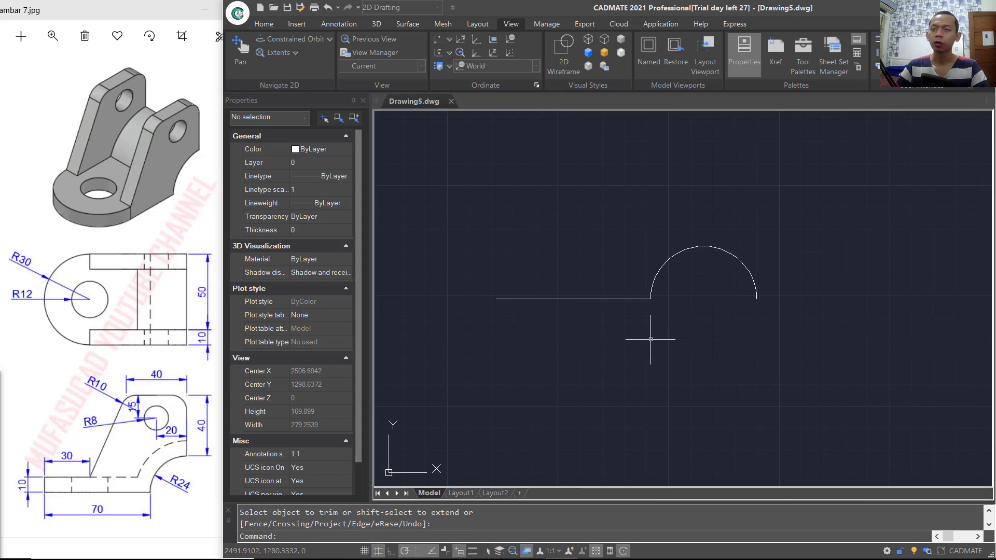
- Join the horizontal line and the semicircular arc into one polyline
type("j")
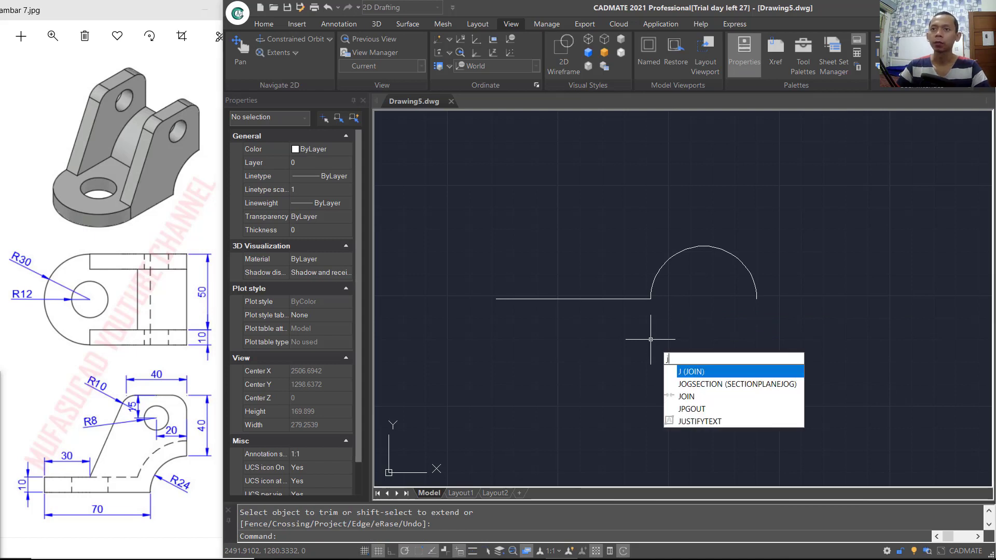
key("Return")
left_click(781, 207)
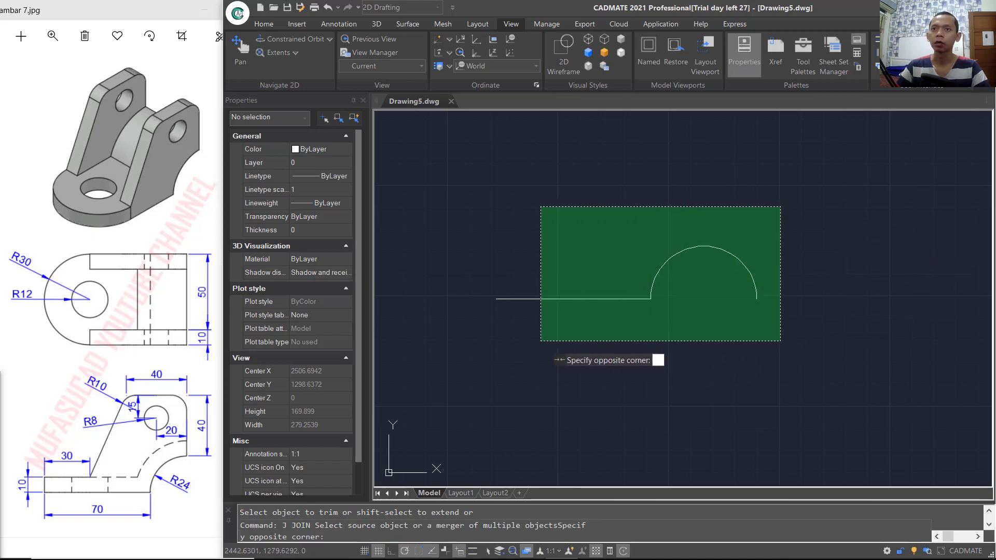
left_click(541, 341)
key("Return")
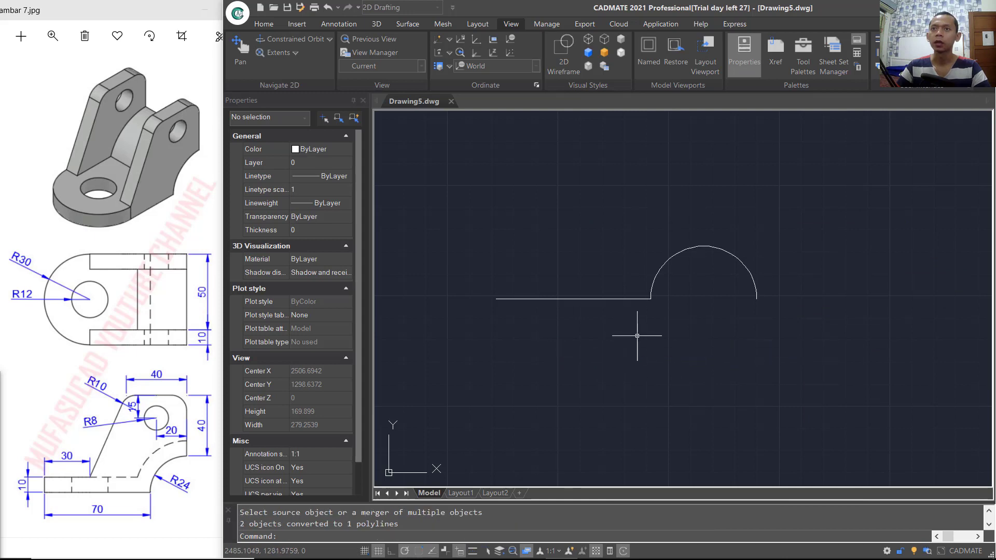
- Offset the joined polyline by 10 towards its upper, outer side
type("o")
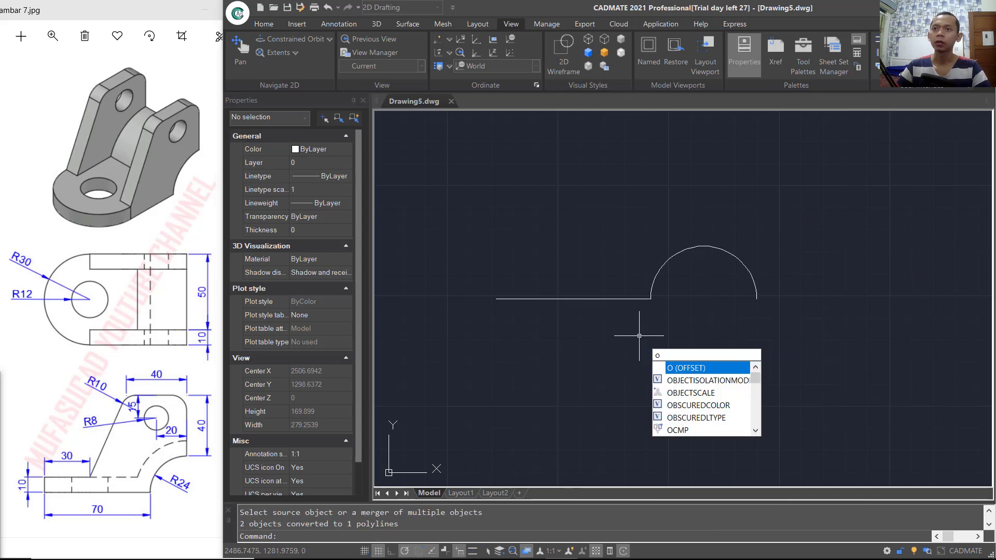
key("Return")
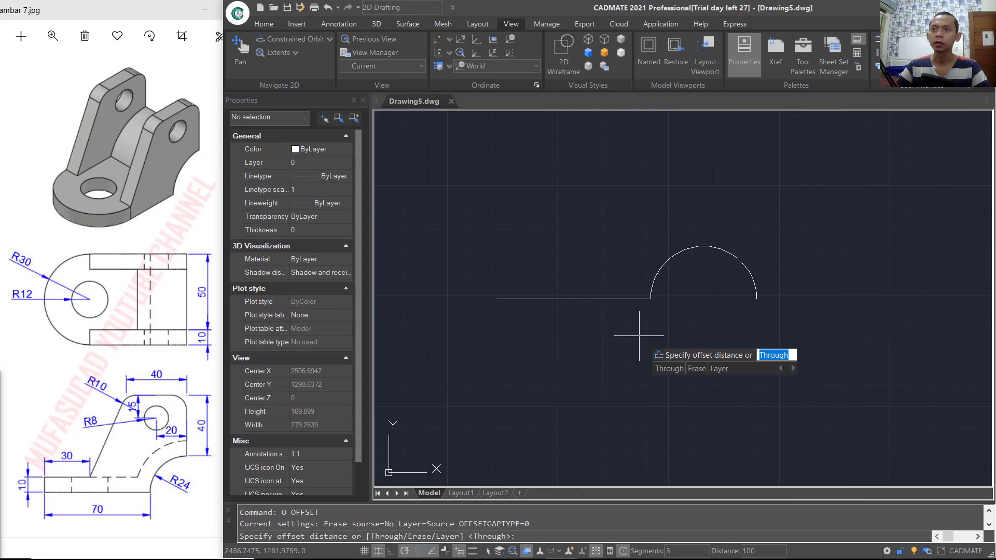
type("1")
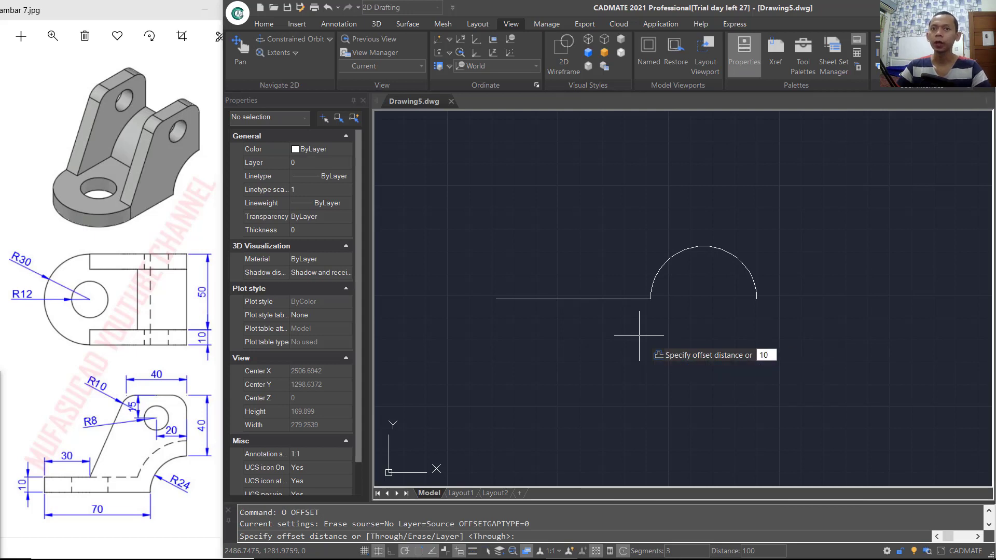
type("0")
key("Return")
left_click(649, 291)
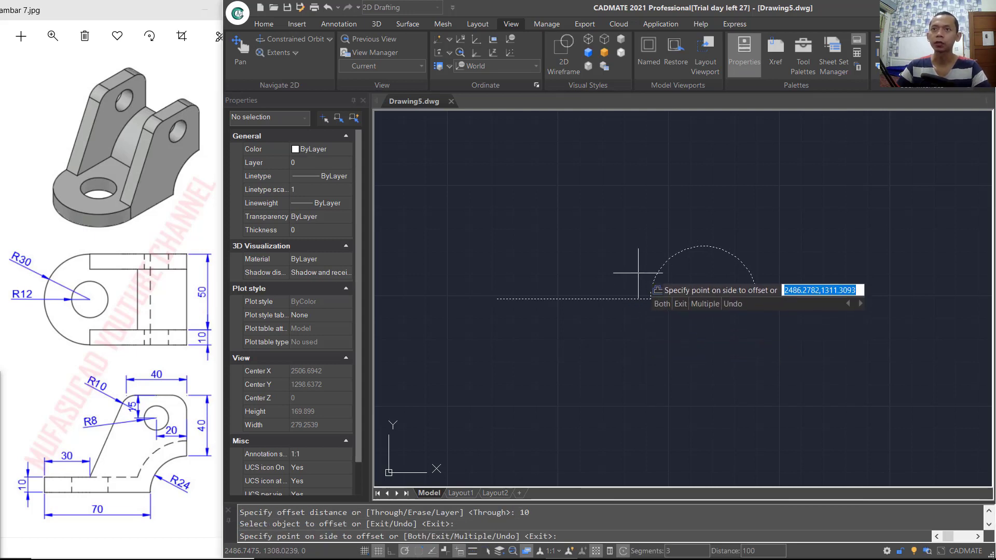
left_click(639, 238)
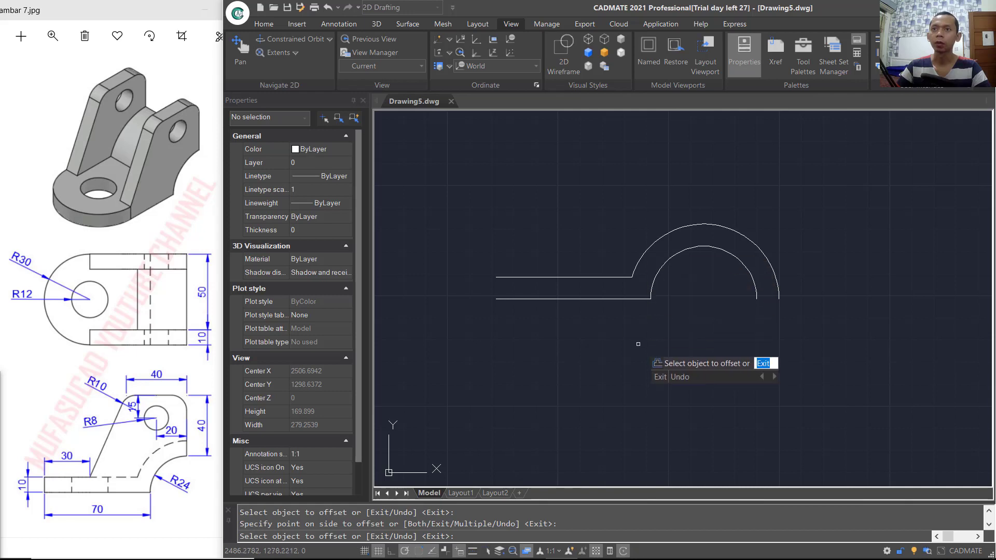
key("Return")
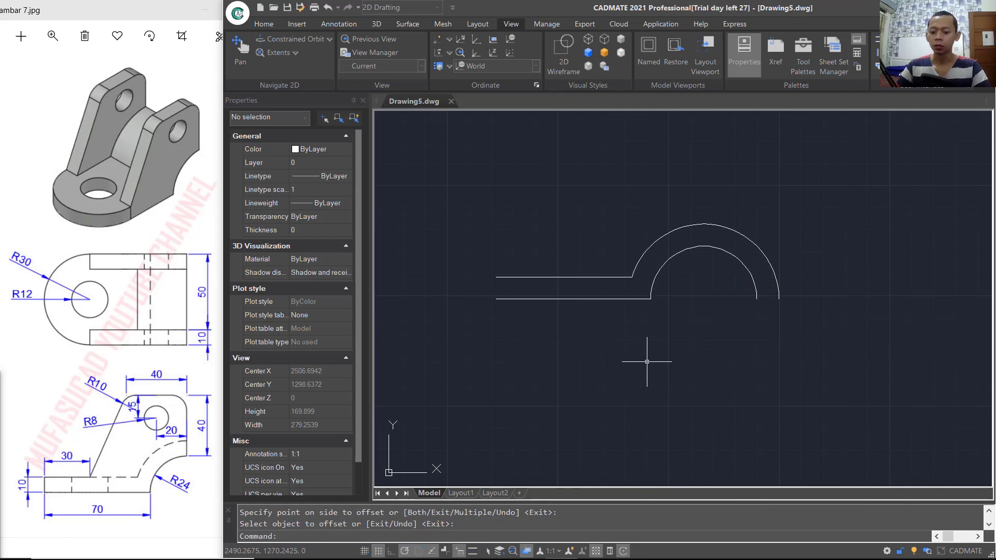
- Close the left end of the profile with a vertical line between the endpoints of the two horizontal lines
type("l")
key("Return")
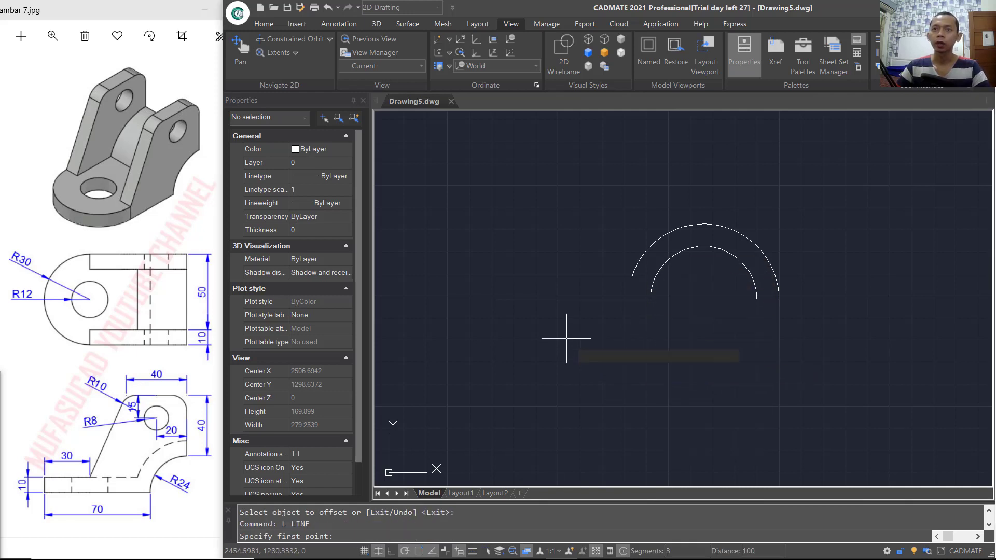
left_click(496, 298)
left_click(496, 277)
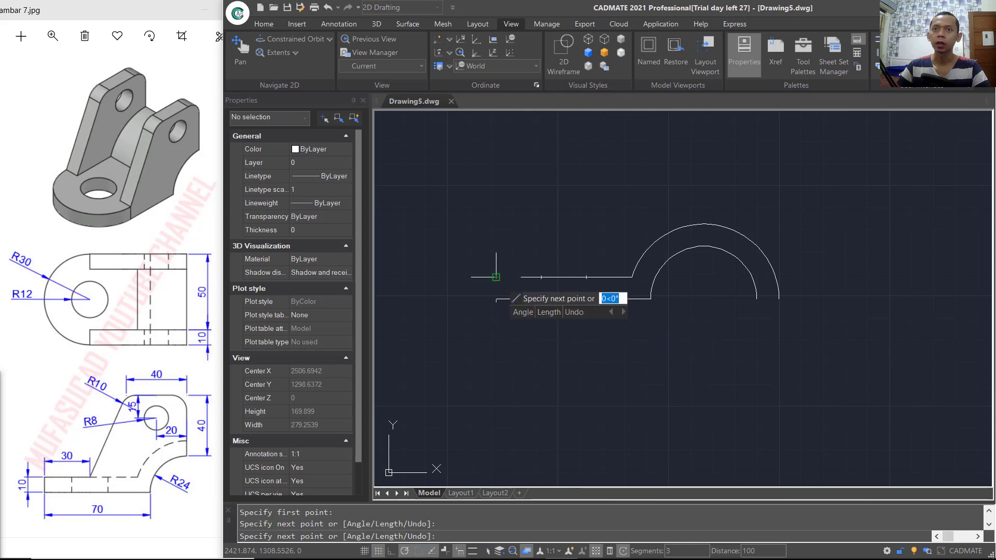
left_click(520, 277)
key("Return")
- Draw a vertical line connecting the topmost points of the inner and outer arcs
key("Return")
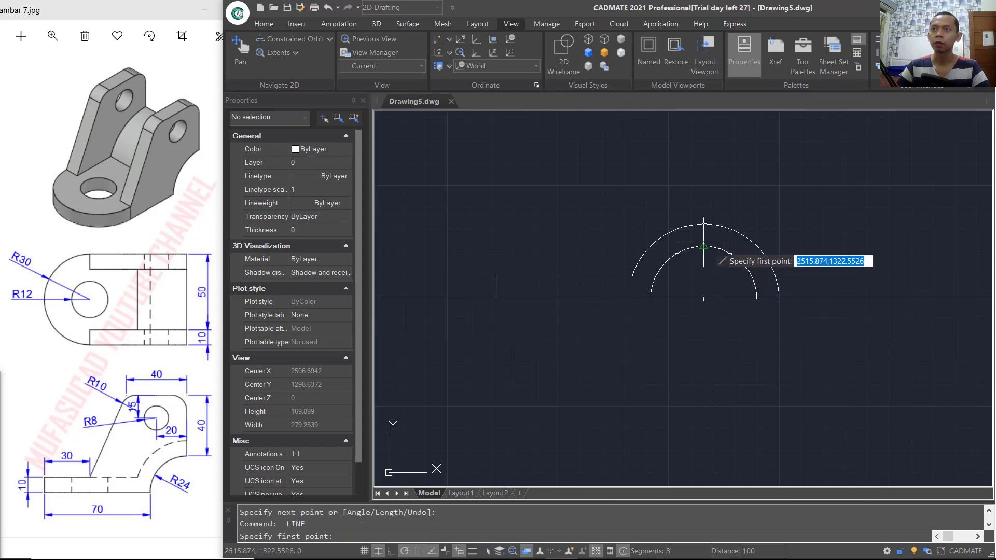
left_click(702, 246)
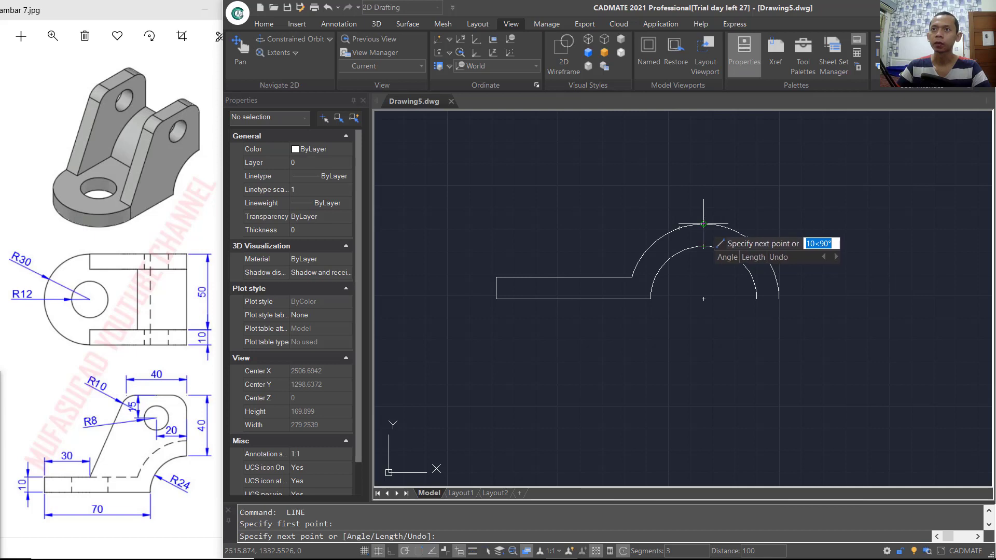
left_click(702, 224)
key("Return")
- Trim away the parts of both arcs to the right of the vertical connecting line
type("tr")
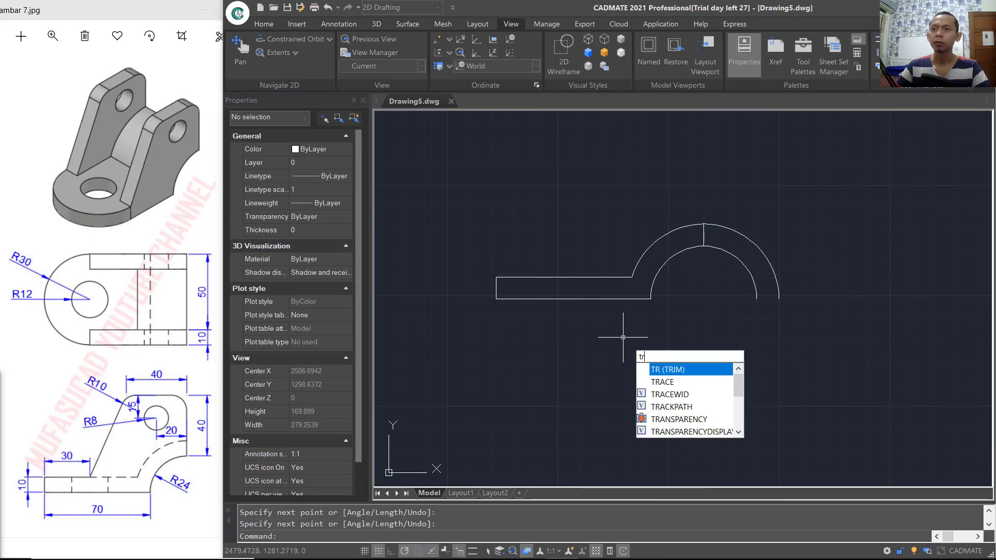
key("Return")
key("Return")
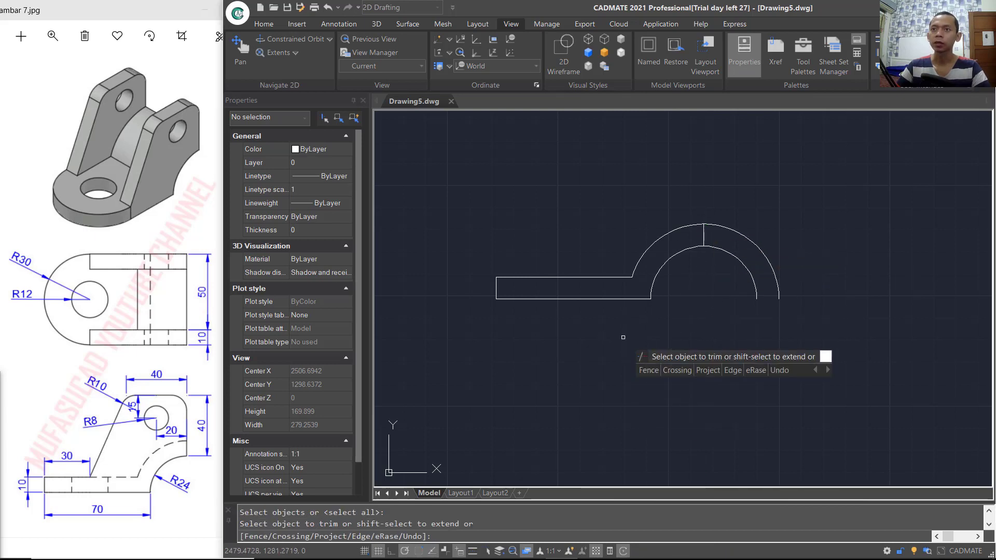
left_click(747, 265)
left_click(753, 240)
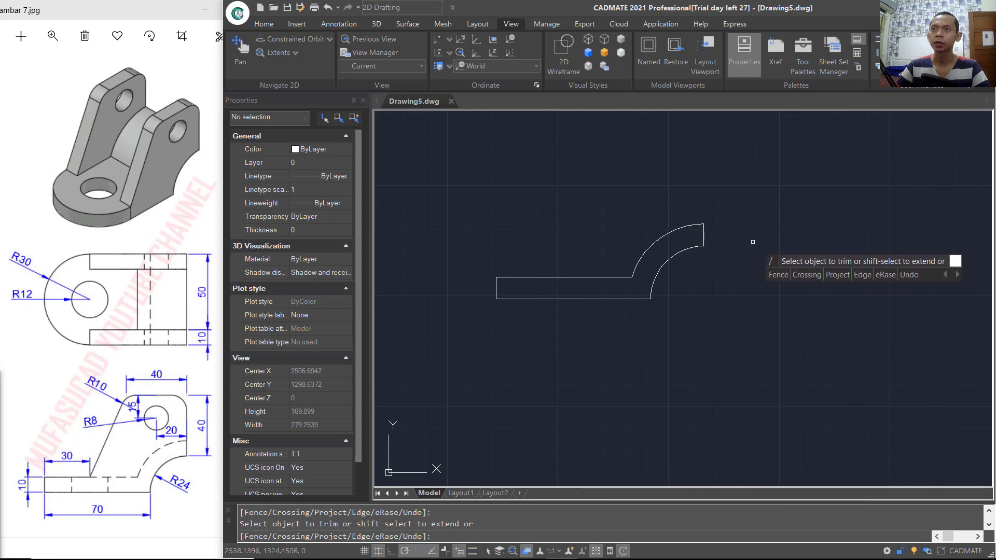
key("Return")
- Join all the remaining profile segments into one closed polyline and select it briefly to check it
middle_click_drag(617, 255, 631, 300)
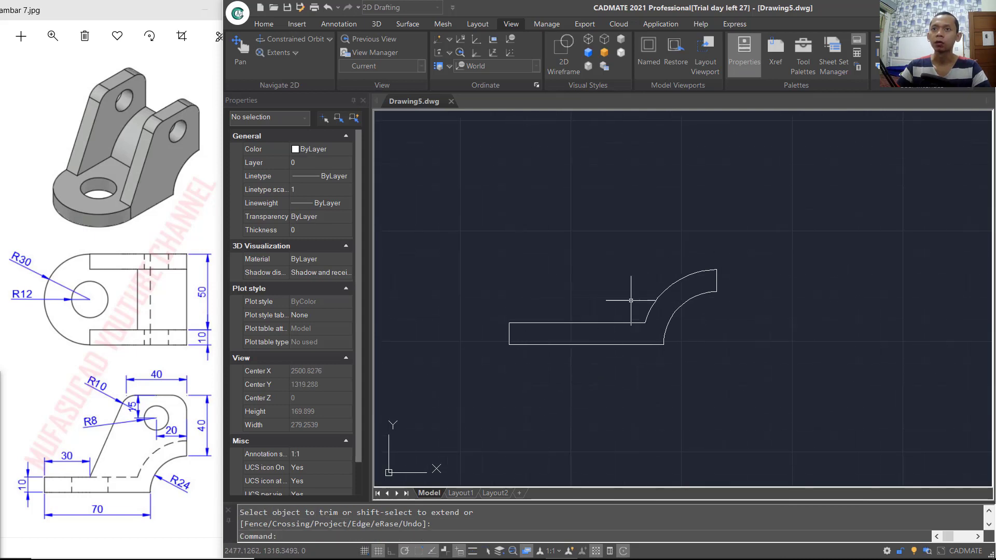
type("j")
key("Return")
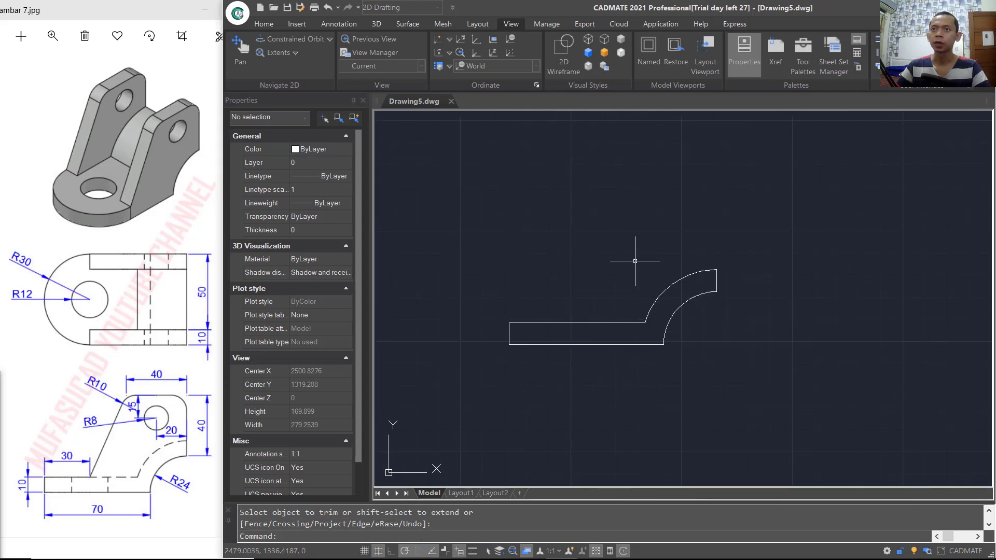
left_click(745, 233)
left_click(518, 387)
key("Return")
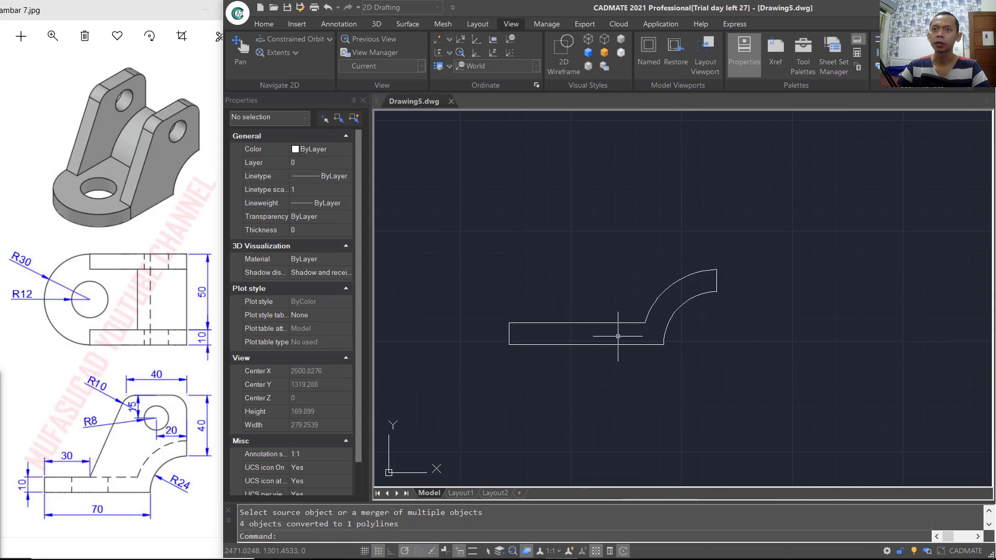
left_click(622, 322)
key("Escape")
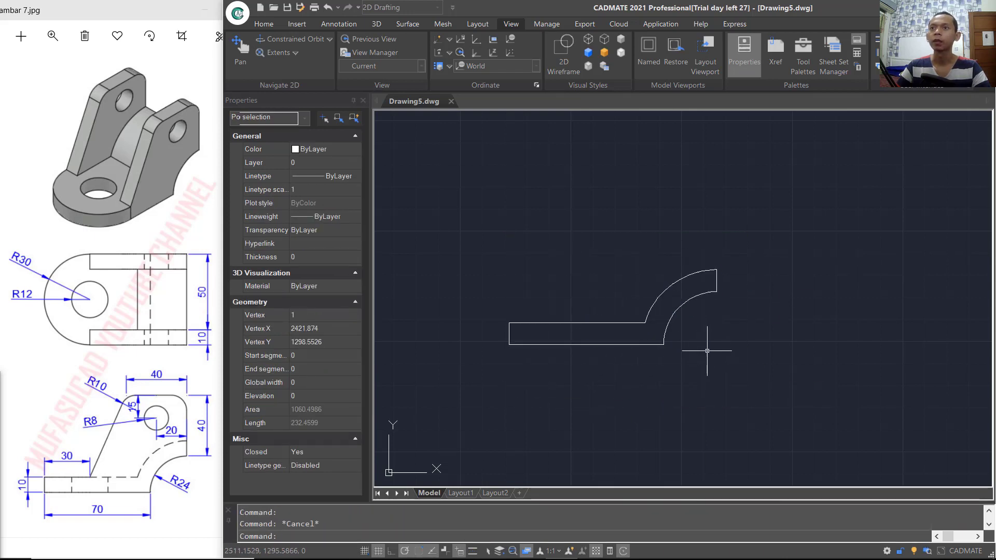
- Draw a 30-unit vertical line upward from the outer arc's top end, continuing with a 40-unit horizontal line to the left
middle_click_drag(708, 237, 709, 279)
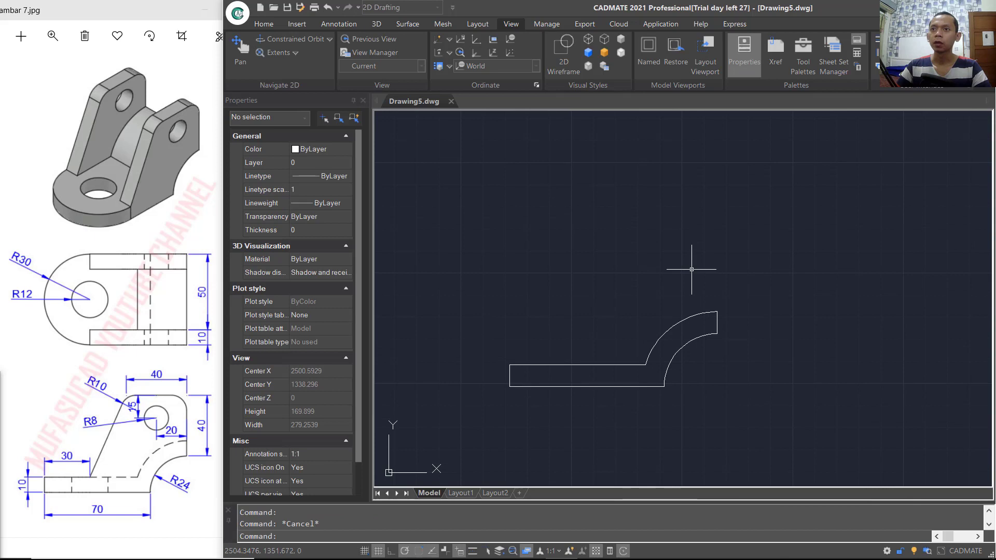
type("l")
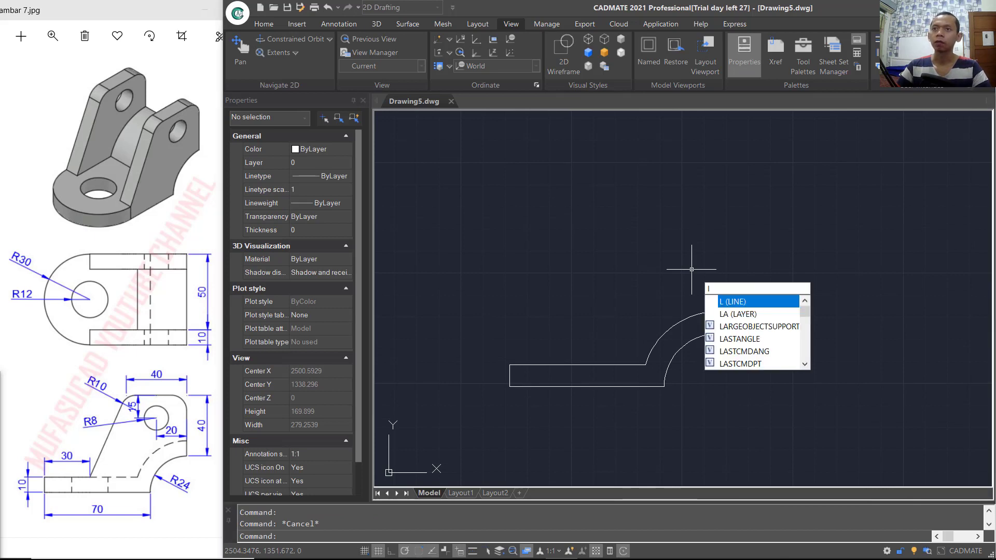
key("Return")
left_click(717, 312)
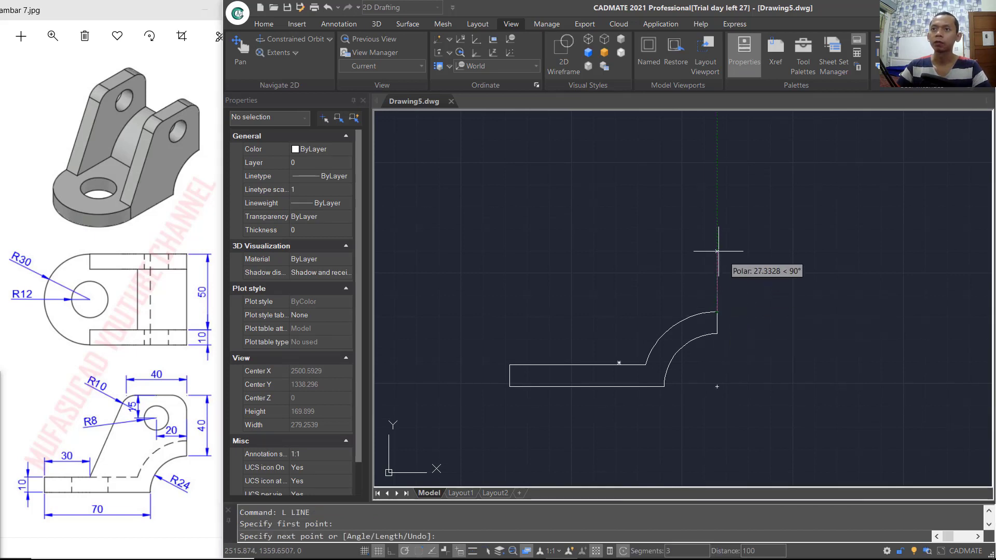
type("3")
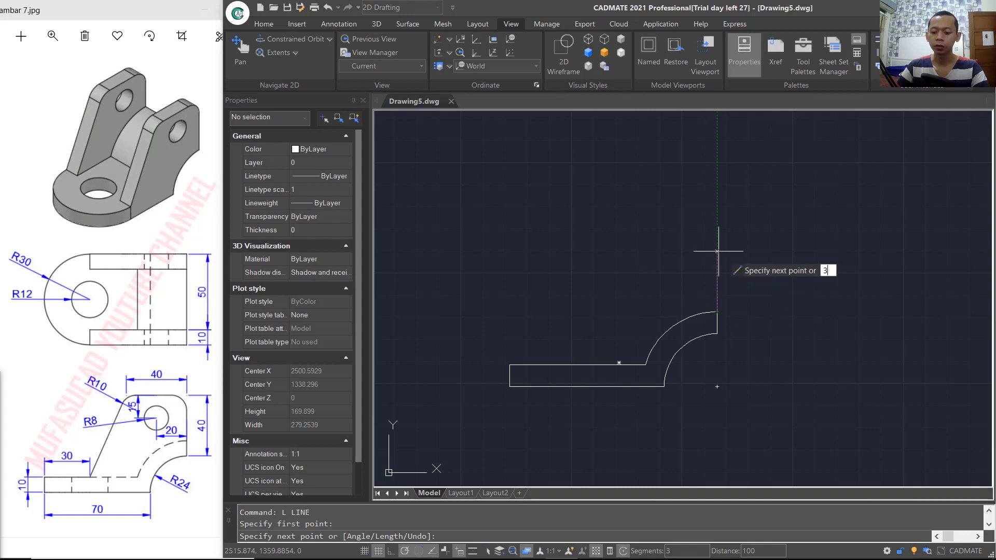
type("0")
key("Return")
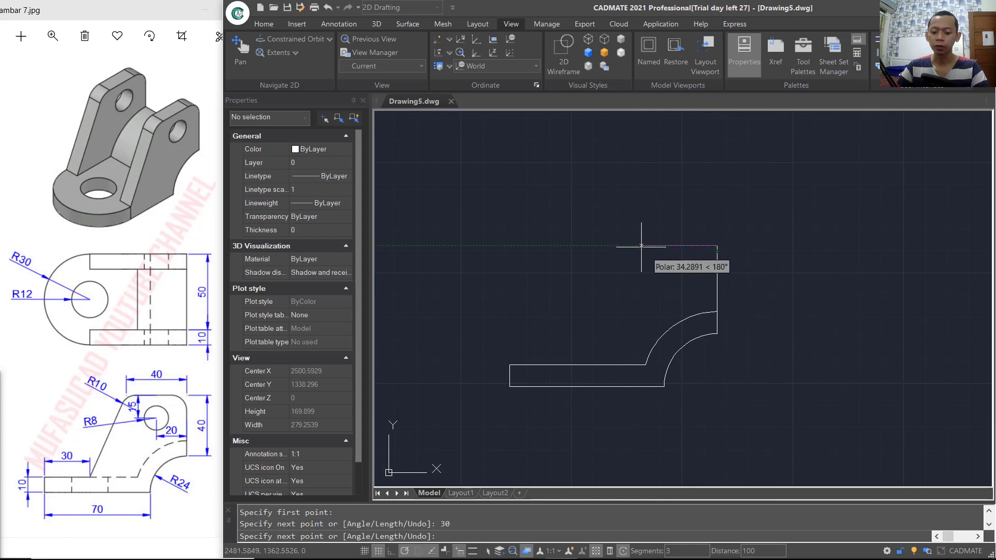
type("40")
key("Return")
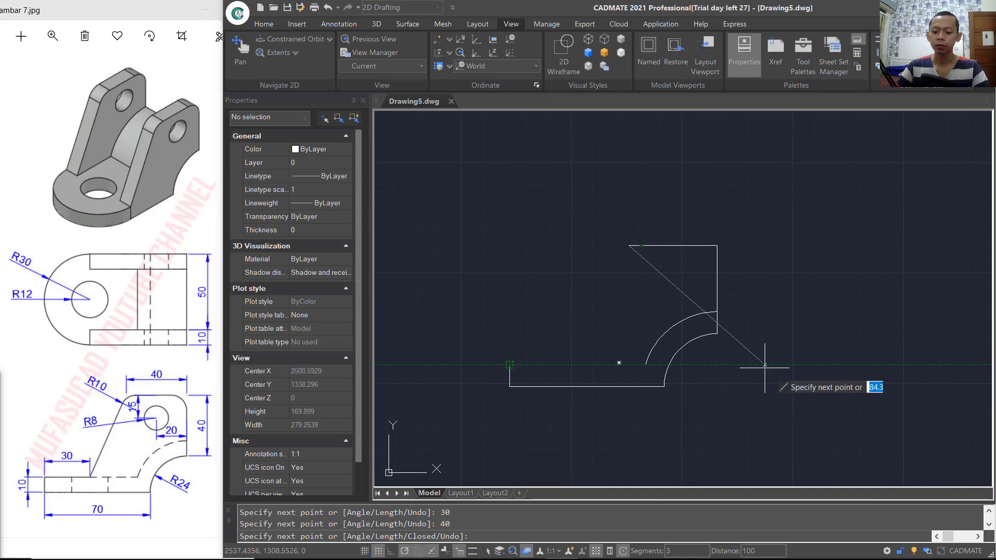
- Continue with a slanted line to the base plate's upper edge, 30 units from its left end, and a horizontal line to the outer arc's lower end
key("Return")
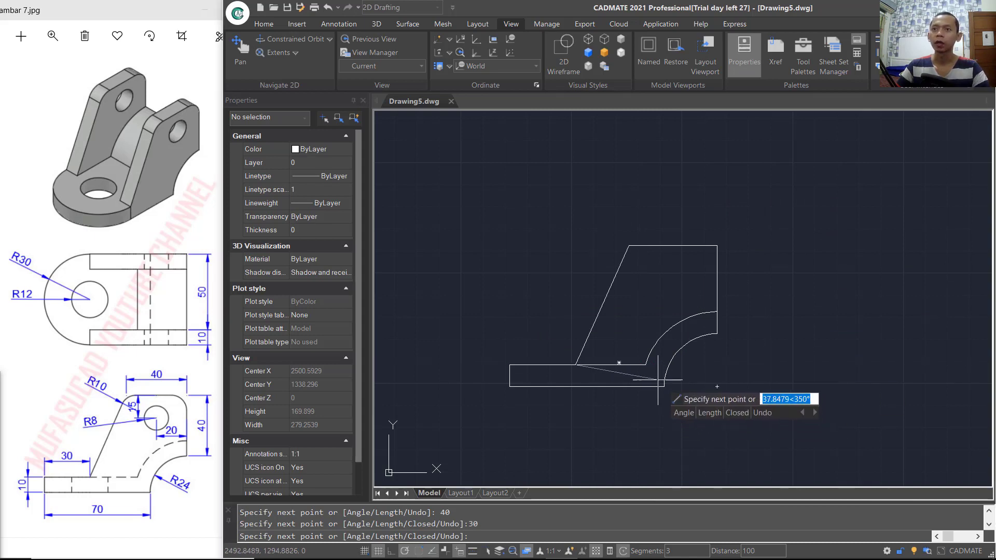
left_click(645, 364)
key("Return")
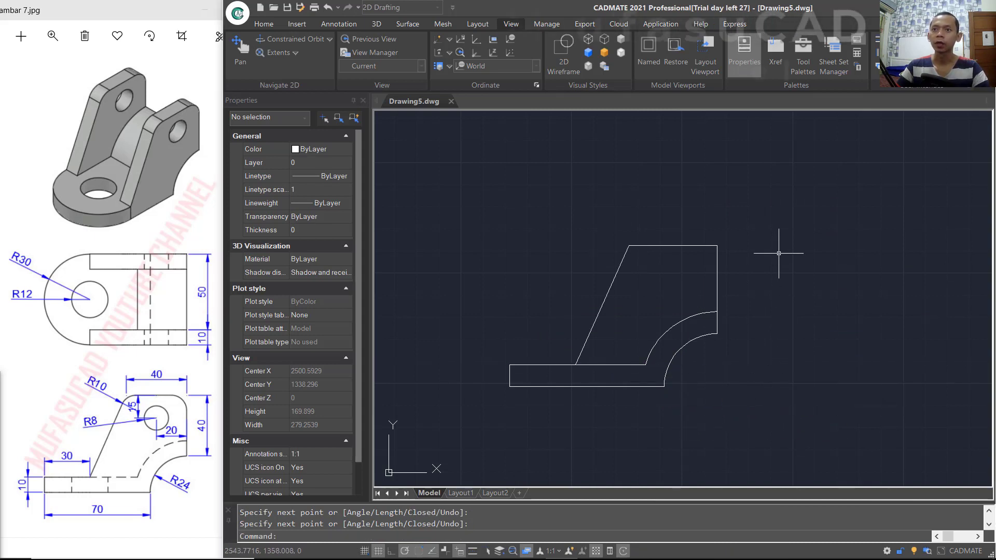
- Draw a three-point arc over the web's outer arc, from its lower end through its midpoint to its top end
type("arc")
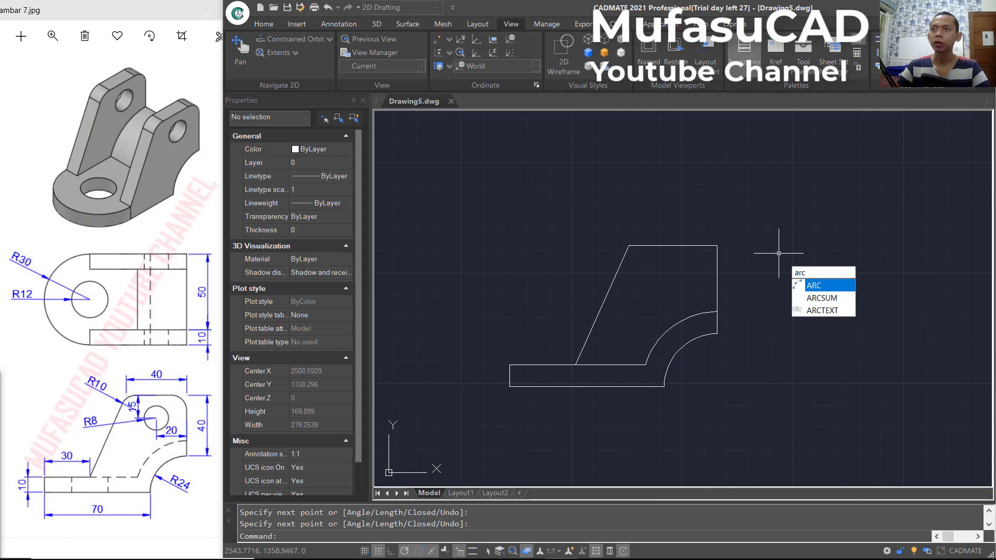
key("Return")
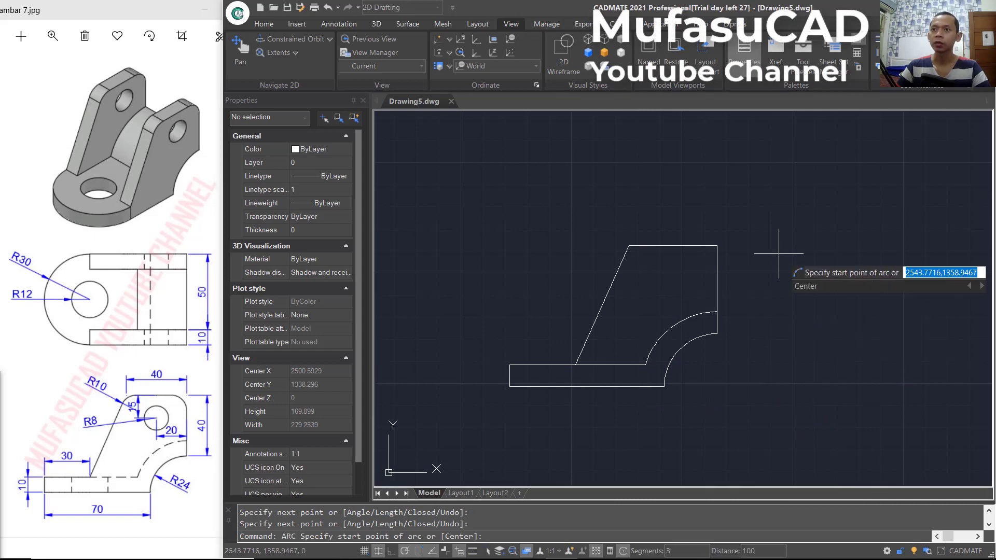
left_click(645, 364)
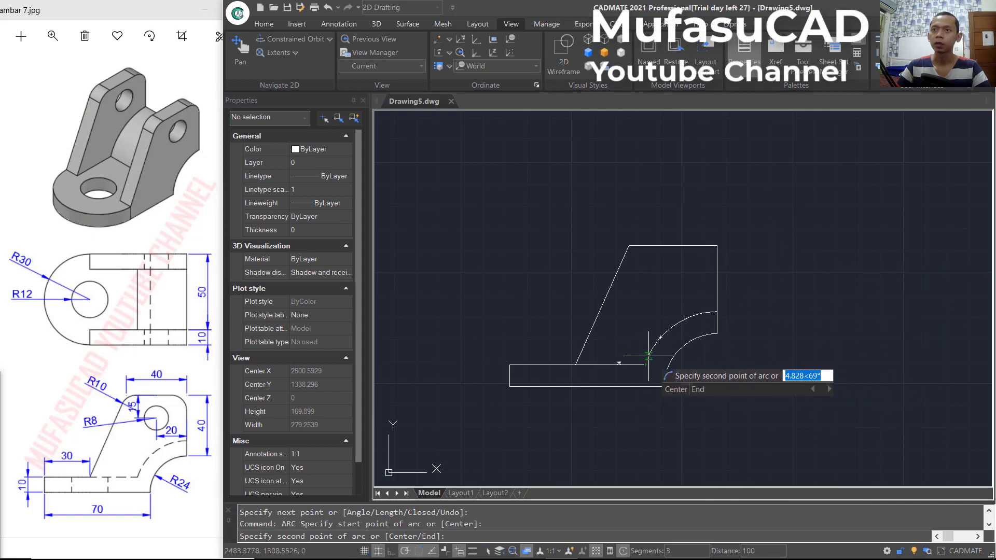
left_click(672, 327)
left_click(717, 312)
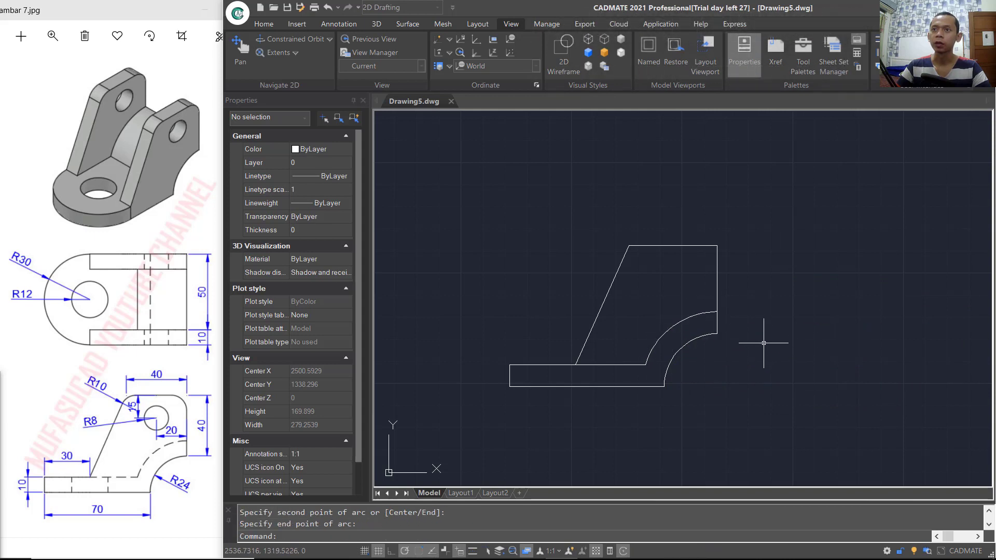
- Join the side plate's lines and new arc into one closed polyline, and briefly select both profiles to check them
type("j")
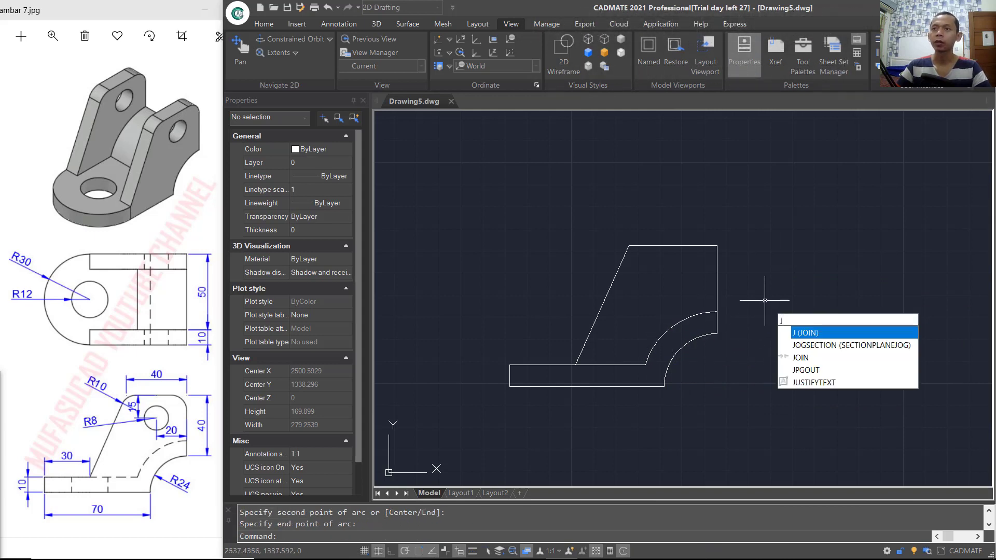
key("Return")
left_click(768, 213)
left_click(561, 408)
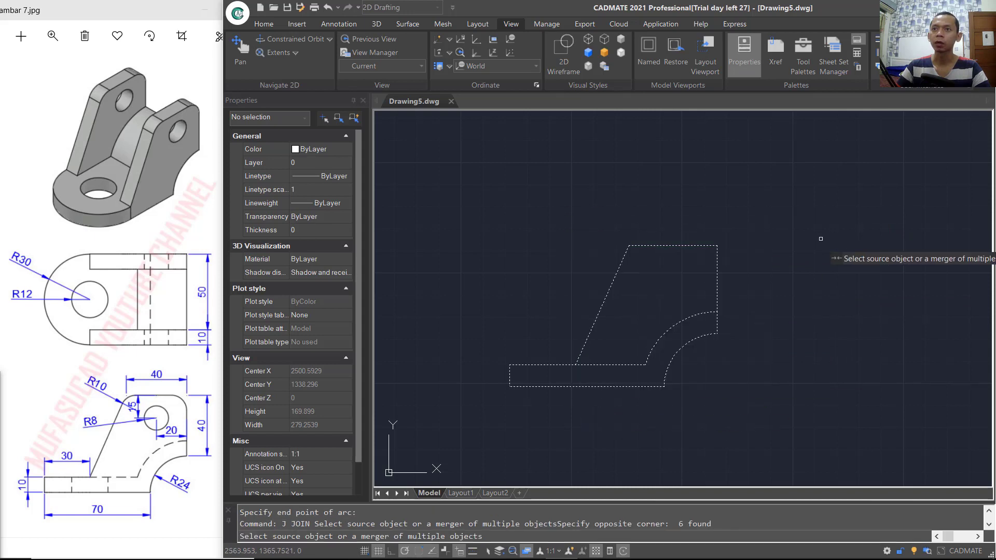
key("Return")
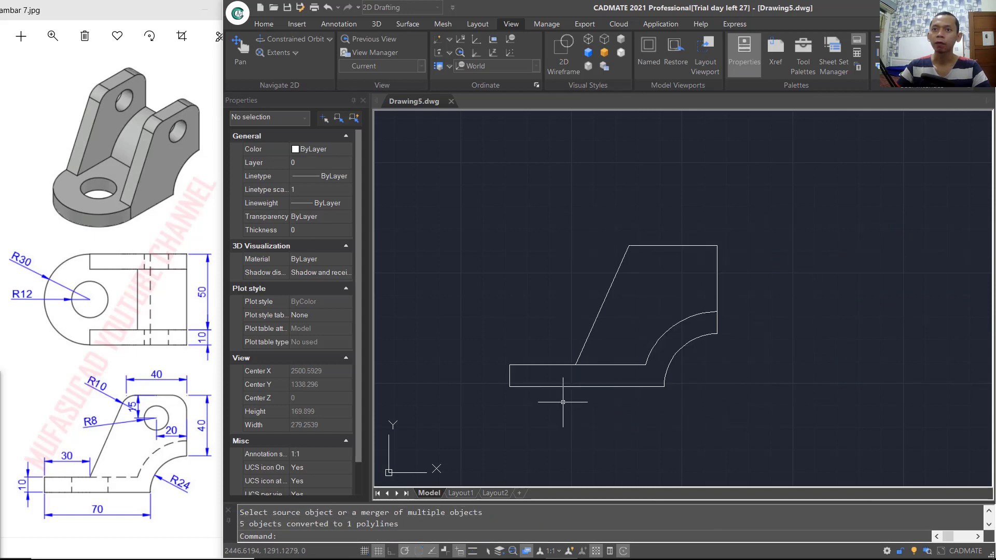
left_click(557, 388)
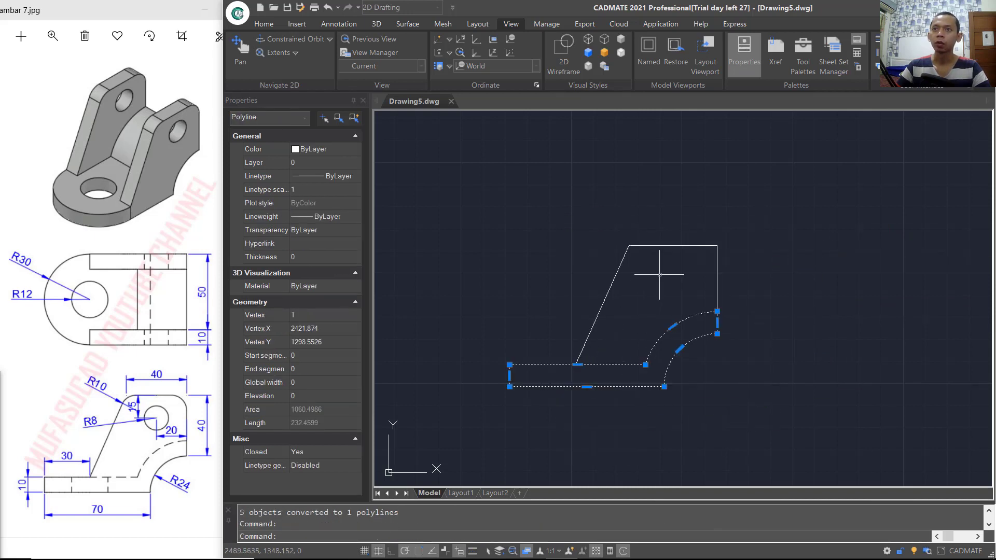
left_click(670, 246)
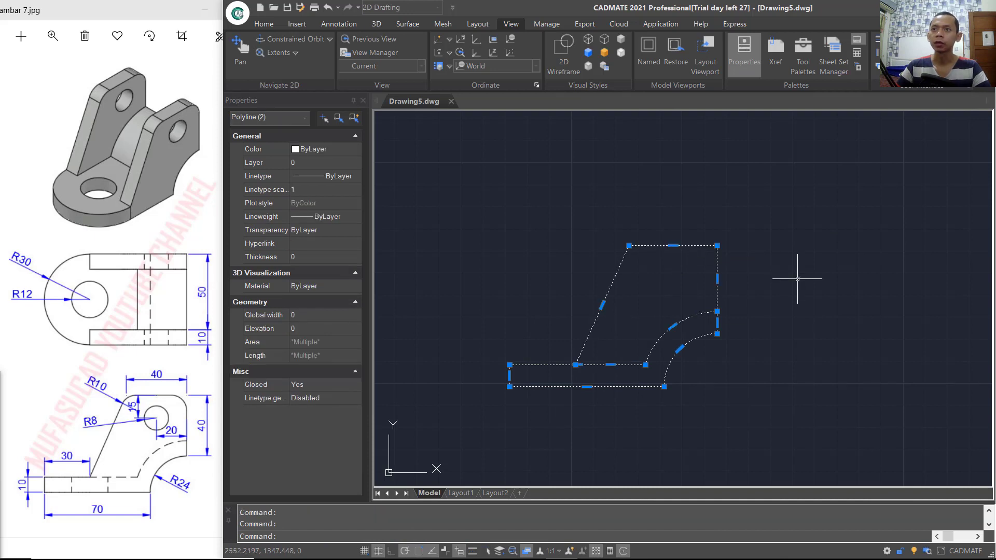
key("Escape")
- Draw a circle of radius 8 in the side plate, centred level with the right edge's midpoint and below the top edge's midpoint
type("c")
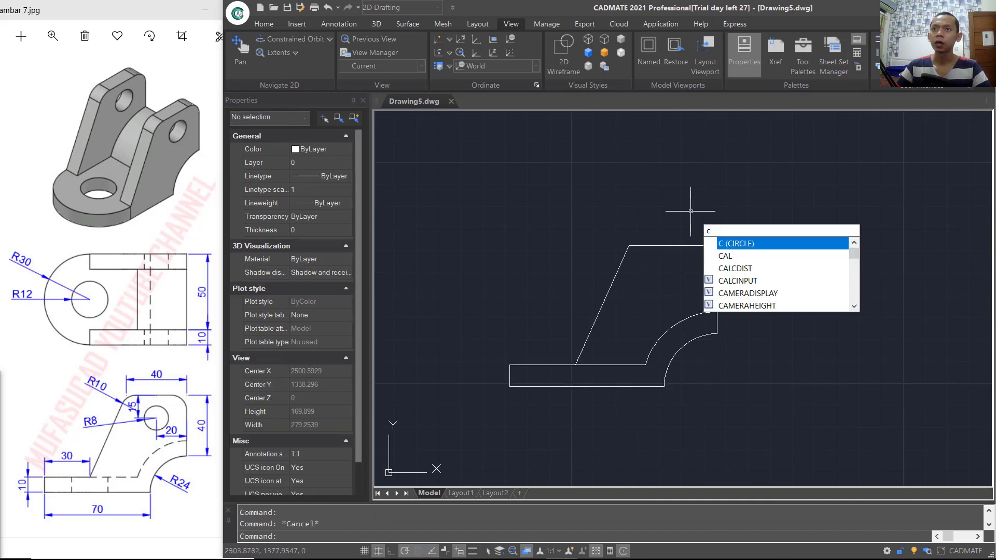
key("Return")
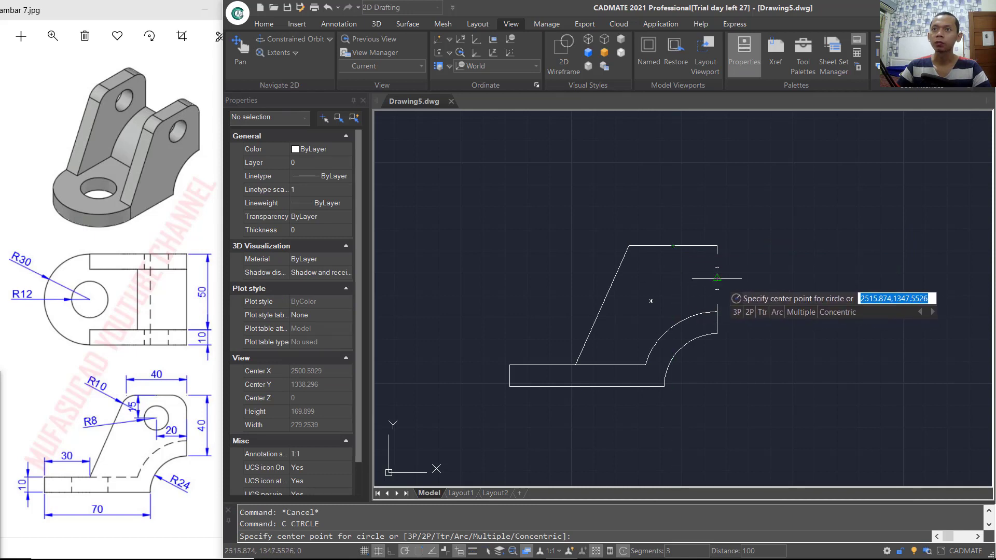
left_click(672, 279)
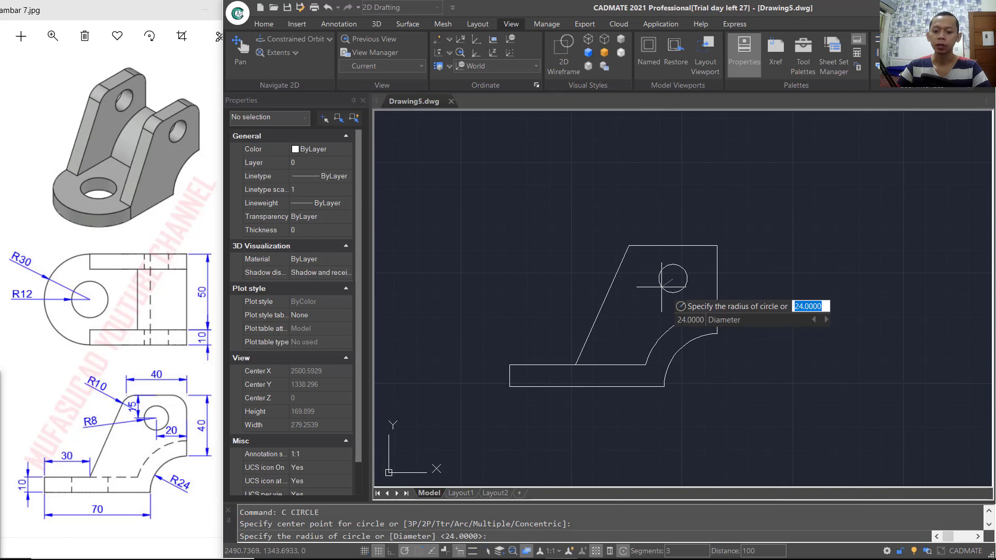
type("8")
key("Return")
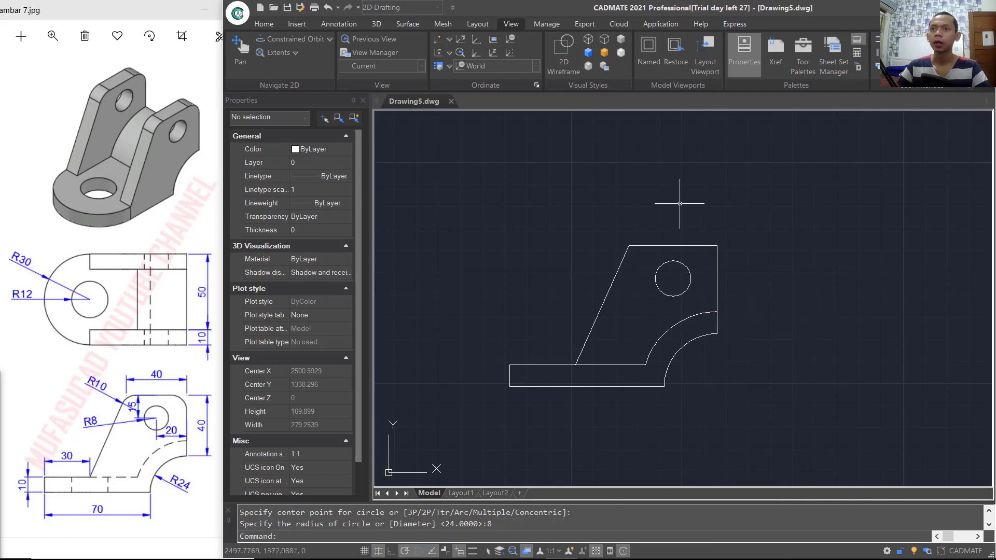
- Fillet both upper corners of the side plate outline with a radius of 10
type("f")
key("Return")
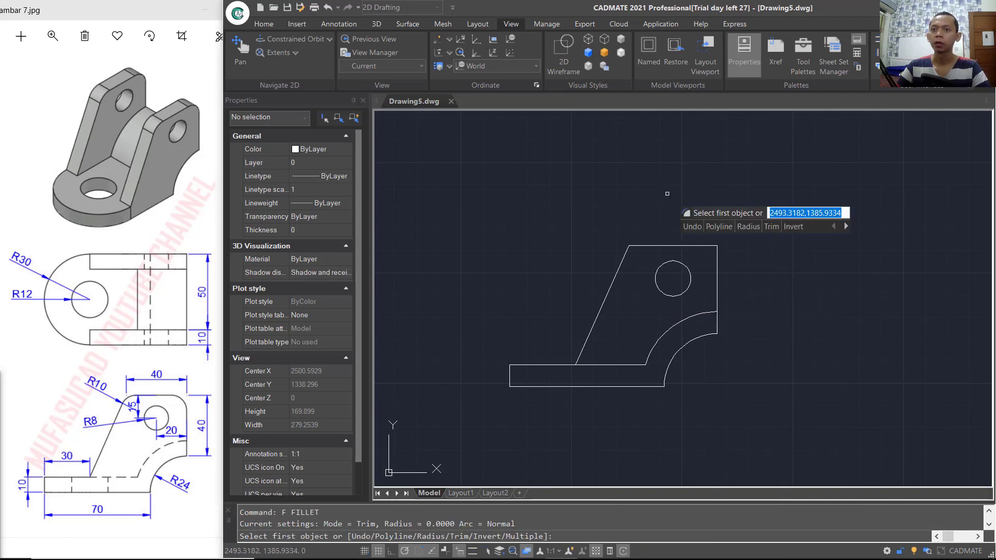
type("r")
key("Return")
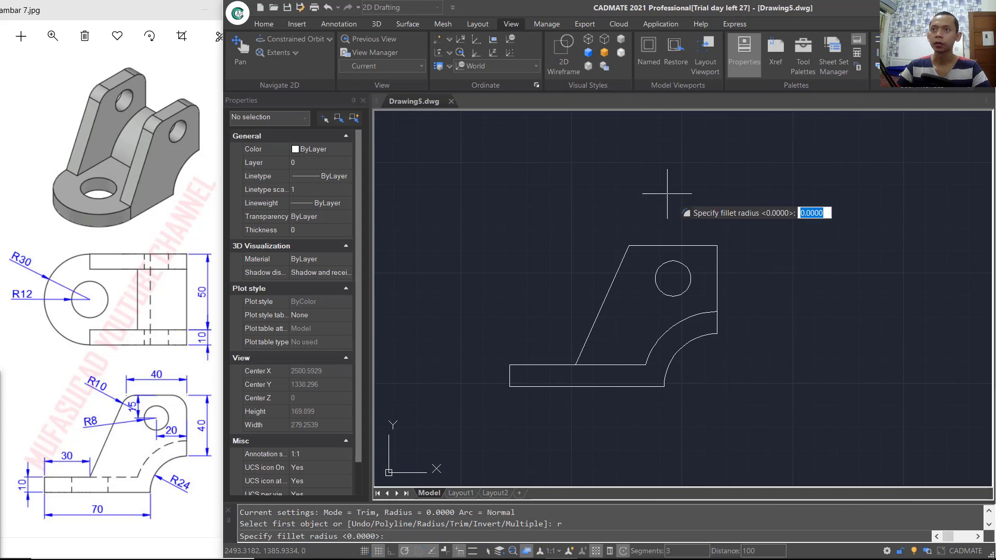
type("1")
key("Return")
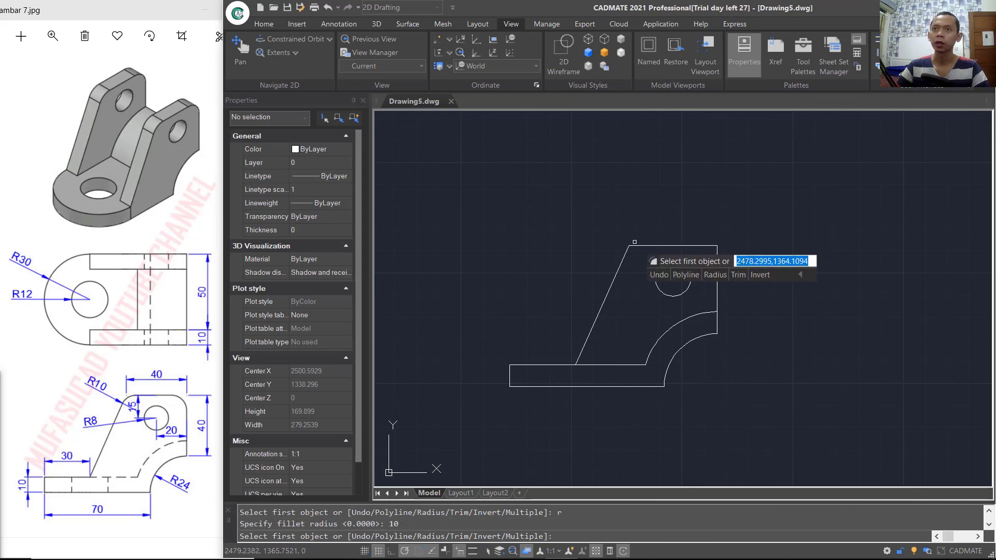
left_click(622, 258)
left_click(646, 246)
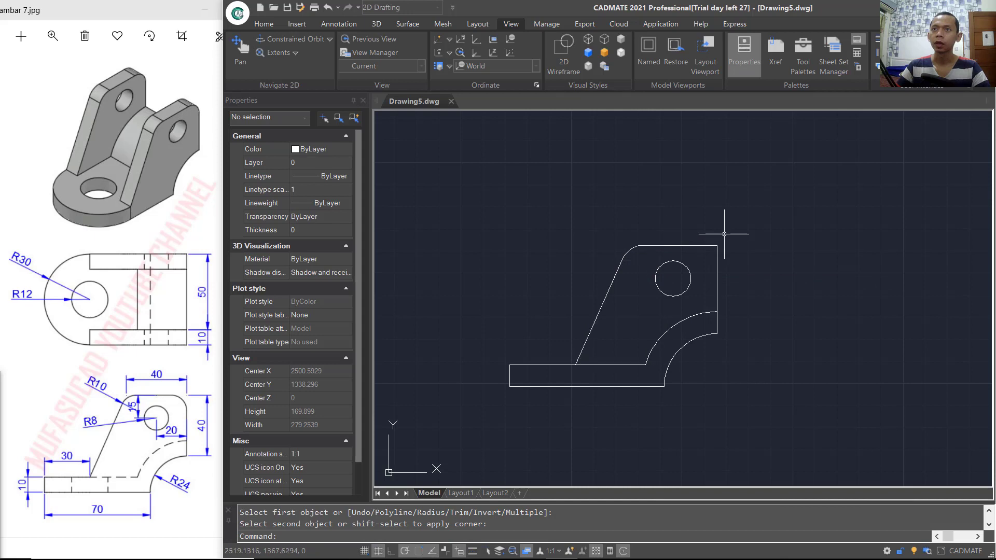
key("Return")
left_click(716, 257)
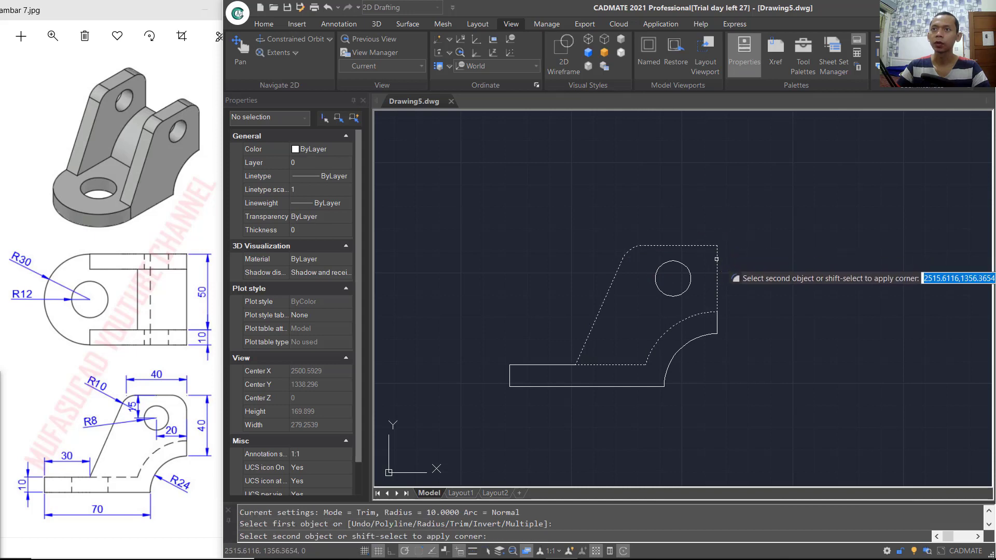
left_click(705, 245)
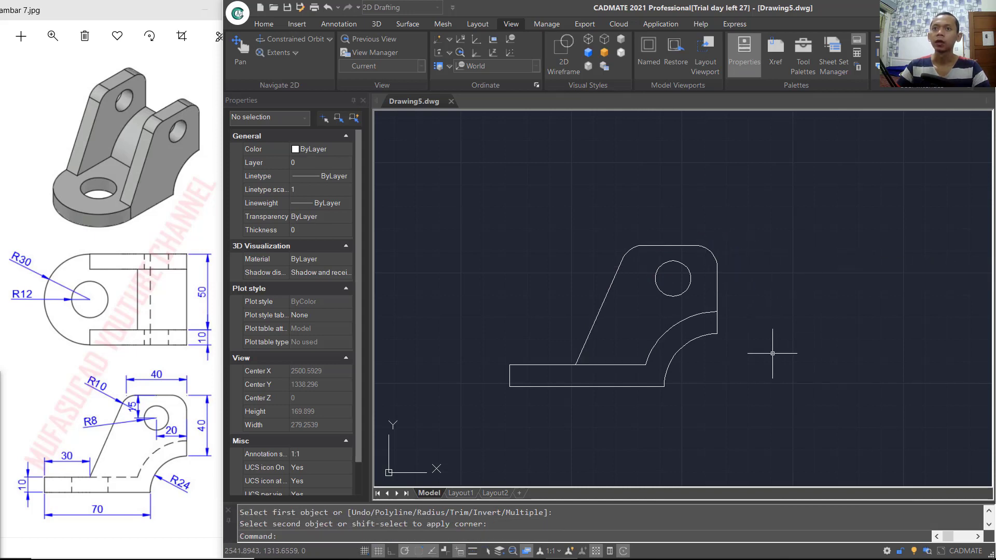
- In an isometric view, 3D-rotate both profiles and the circle upright about the X axis, using the base plate's lower-left corner as base point
mouse_move(772, 353)
middle_mouse_down()
mouse_move(773, 329)
mouse_move(678, 344)
mouse_move(711, 273)
mouse_move(753, 280)
mouse_move(750, 270)
mouse_move(747, 287)
middle_mouse_up()
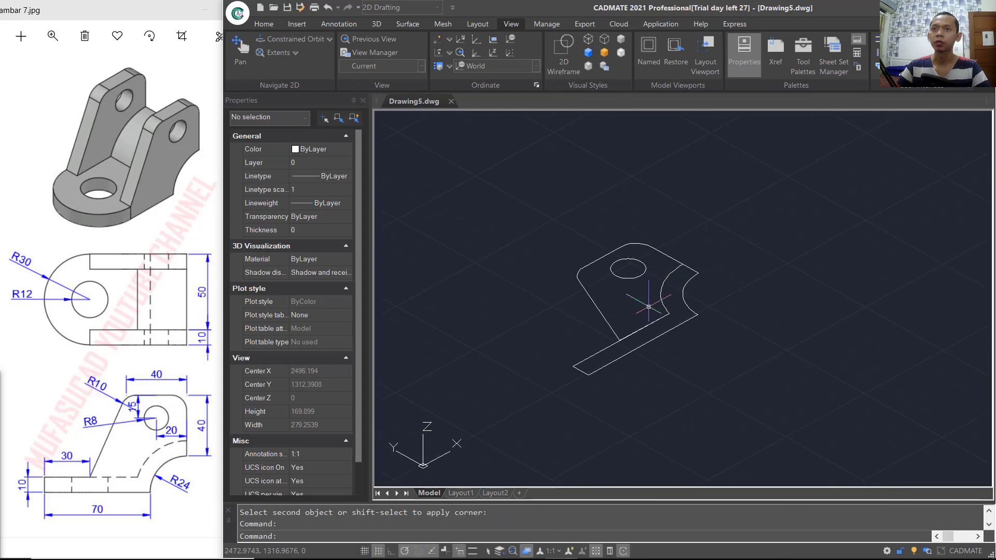
type("3dro")
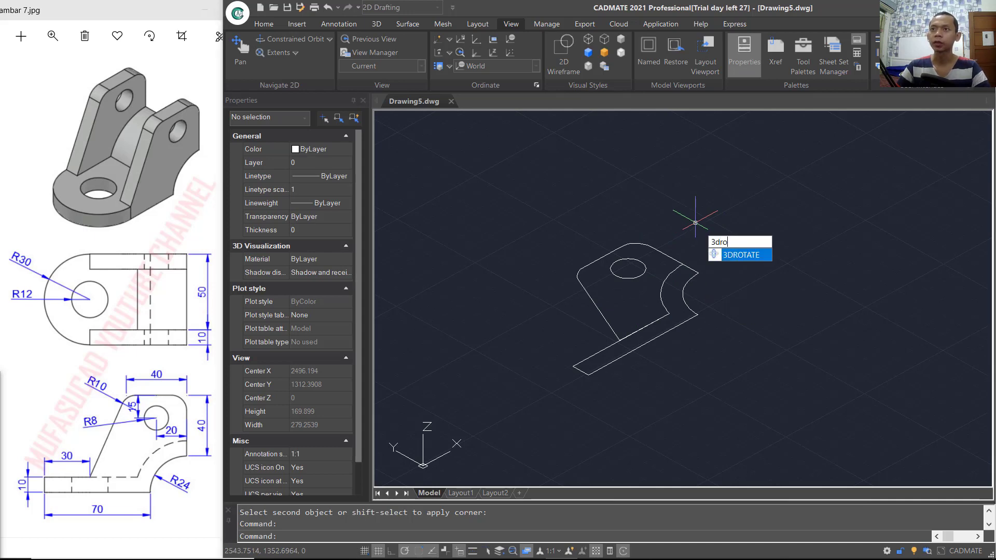
key("Return")
left_click_drag(725, 196, 549, 399)
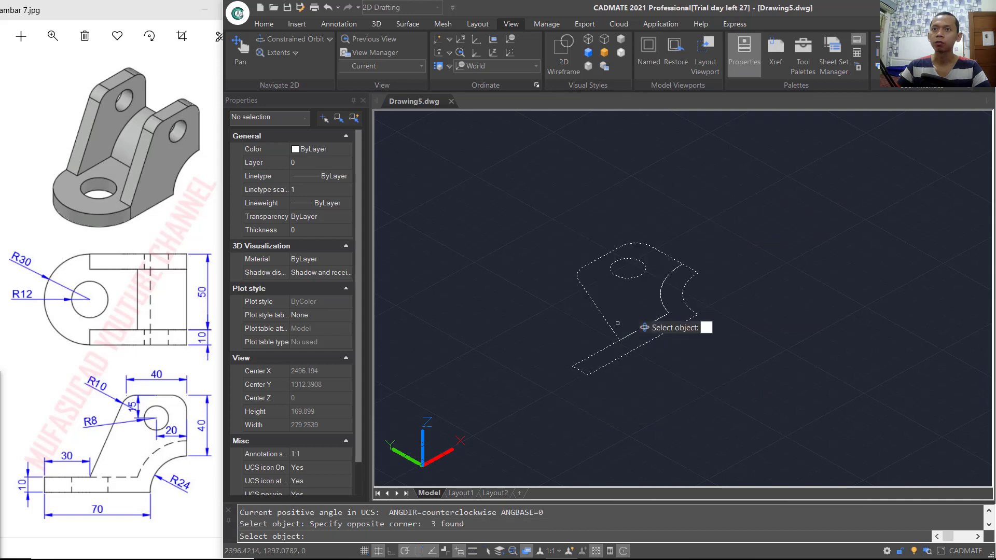
key("Return")
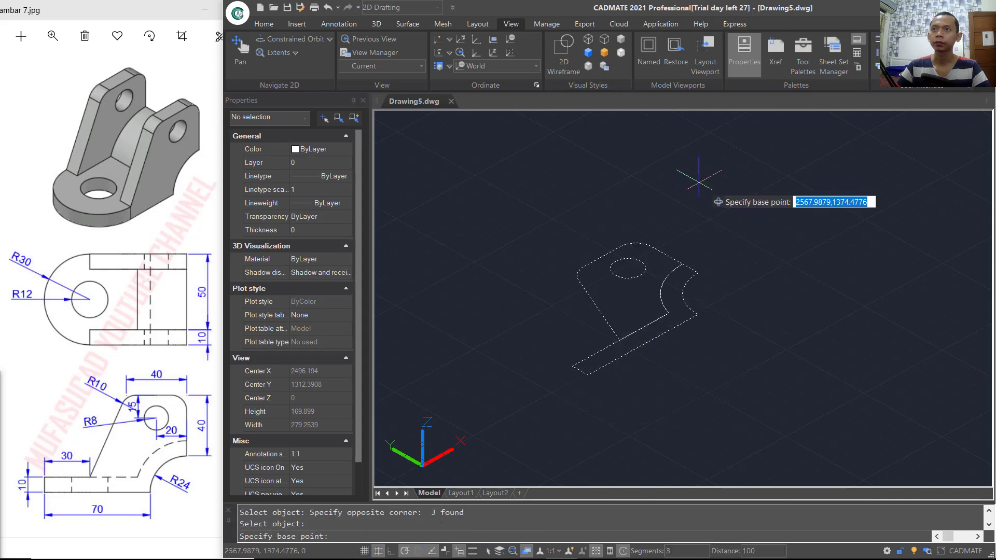
left_click(588, 374)
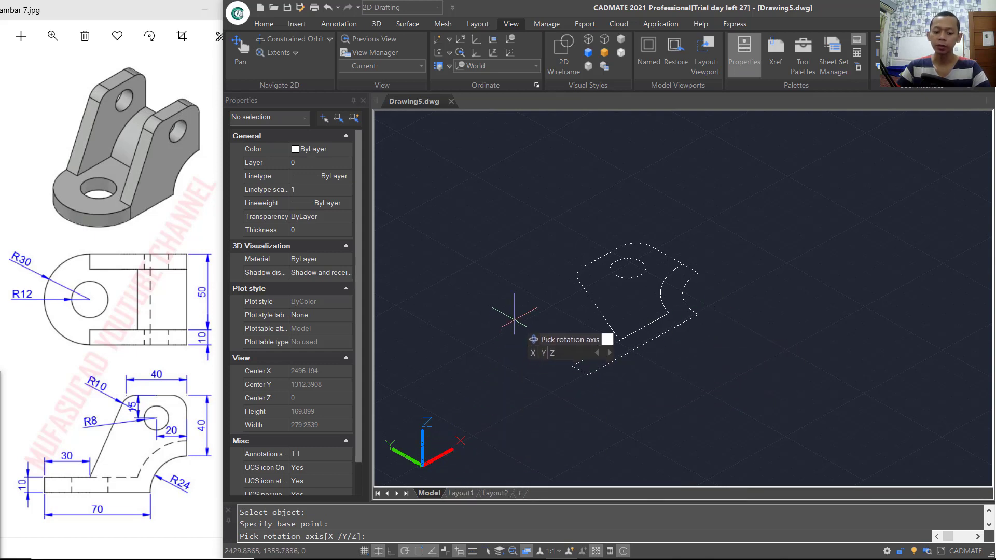
type("x")
key("Return")
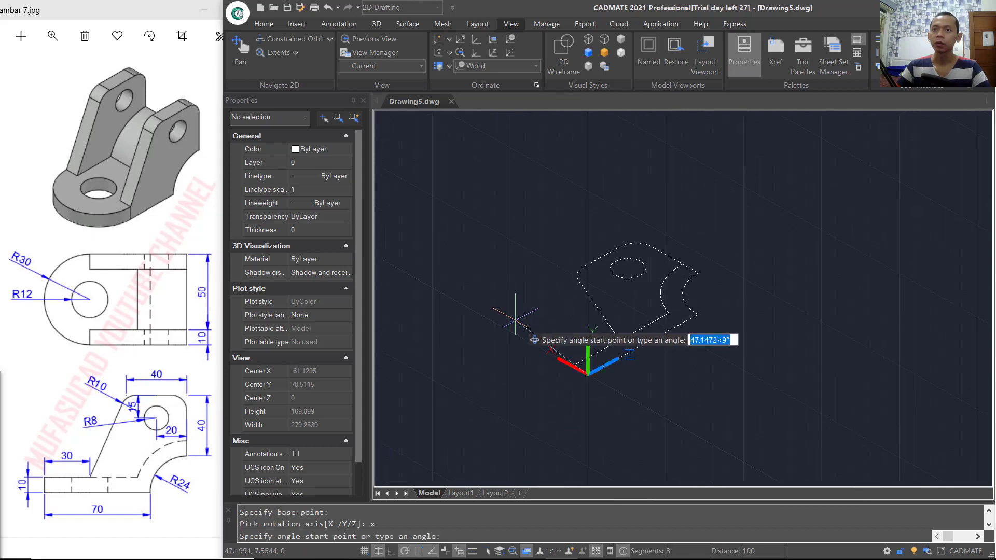
left_click(697, 314)
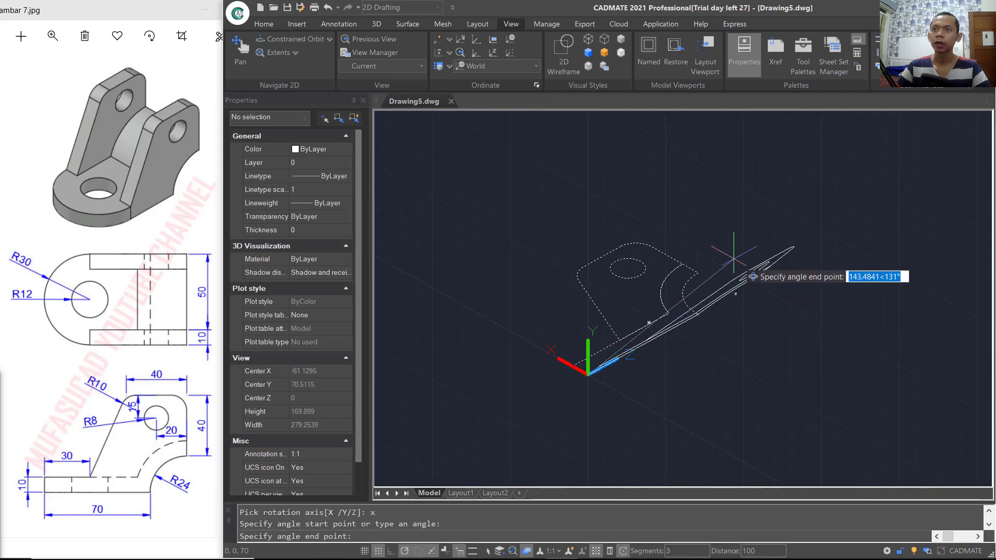
left_click(588, 186)
middle_click_drag(731, 314, 697, 322)
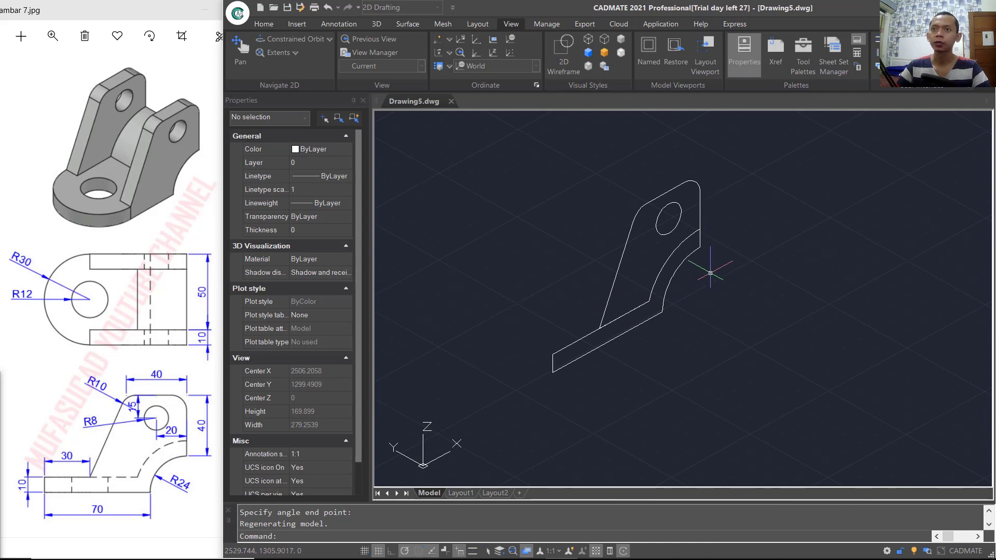
- Extrude the base plate profile with the curved web to a height of 60
type("ext")
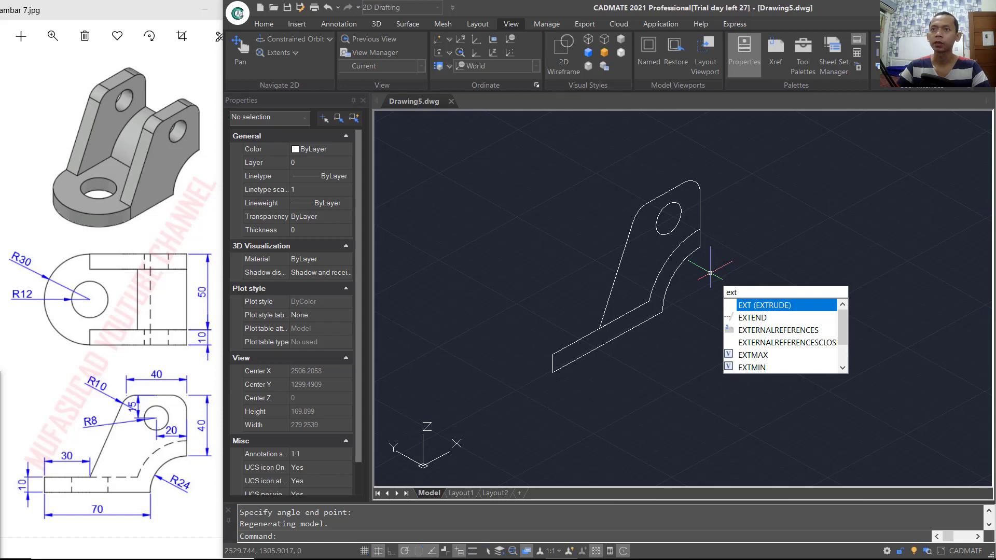
key("Return")
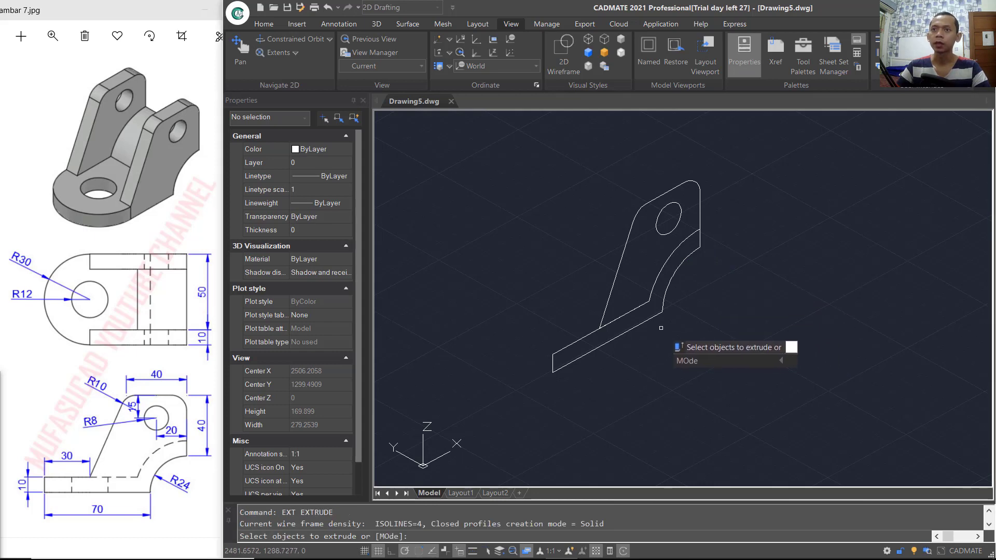
left_click(657, 315)
key("Return")
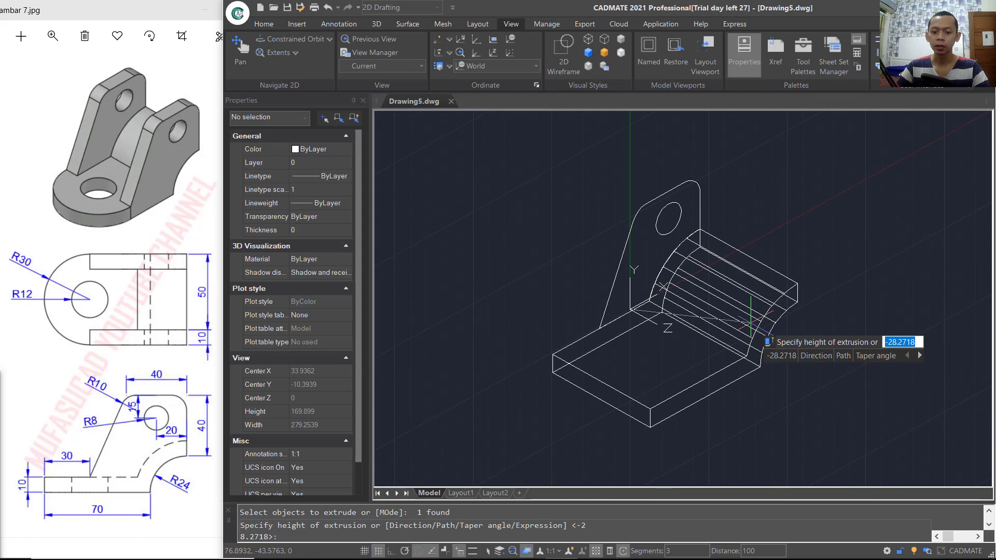
type("6")
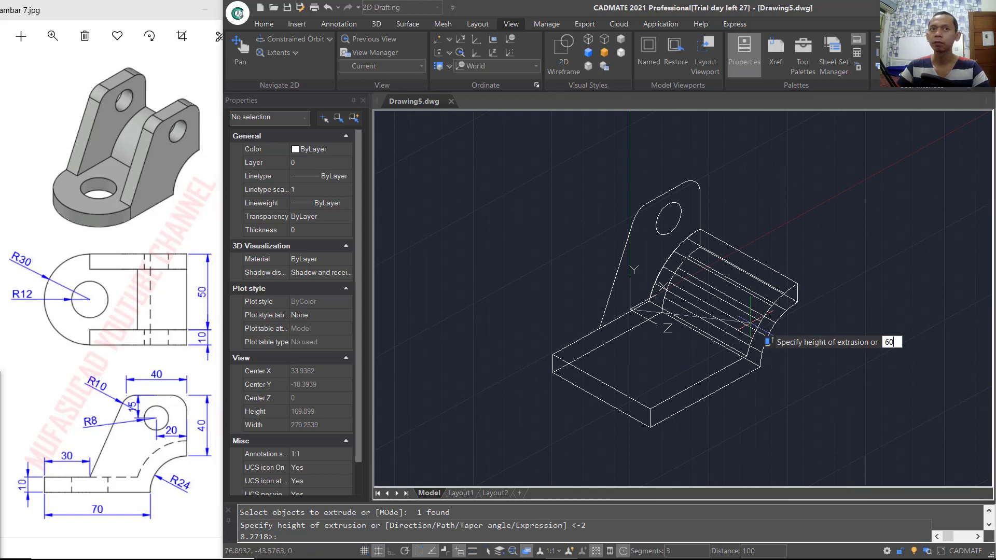
type("0")
key("Return")
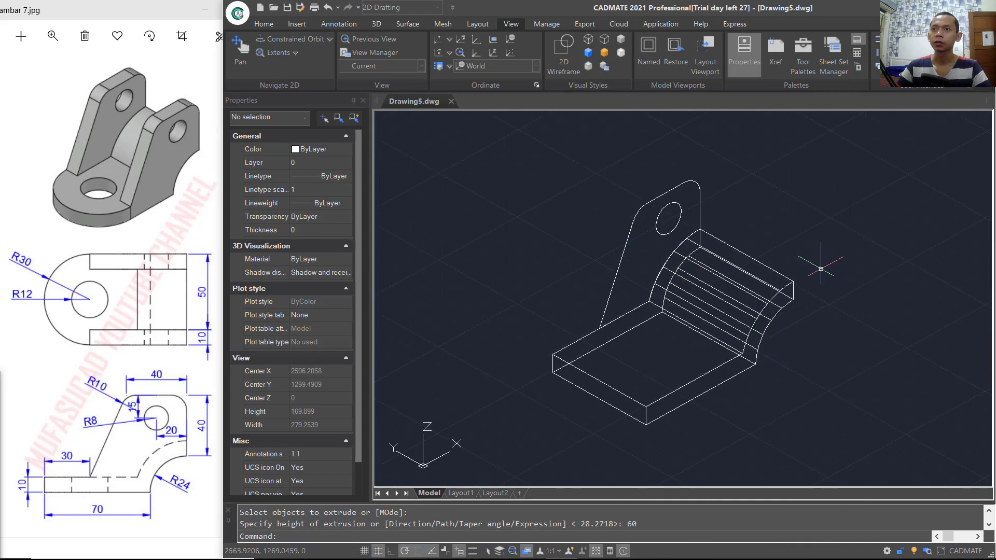
- Extrude the side plate outline and its circle together to a height of 10
key("Return")
left_click(740, 162)
left_click(677, 217)
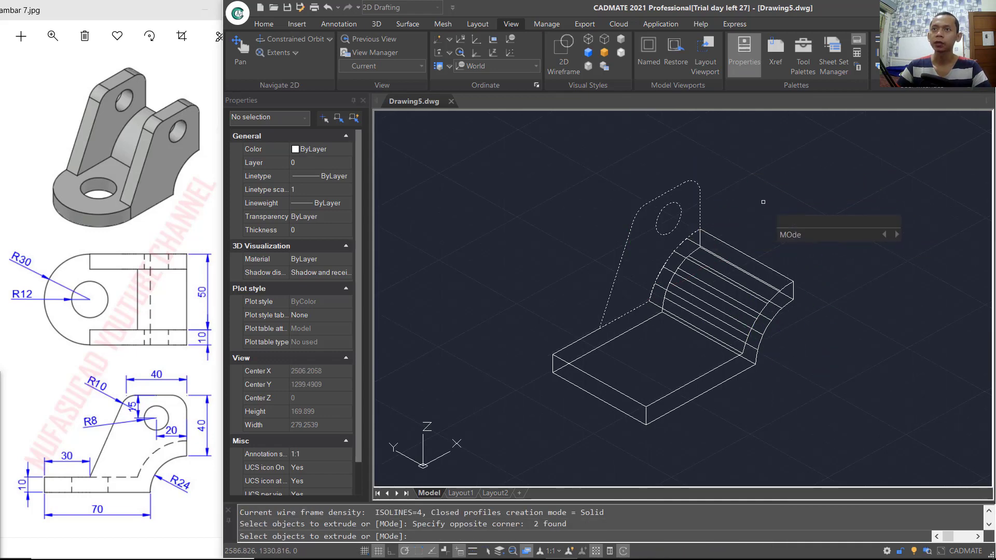
key("Return")
type("10")
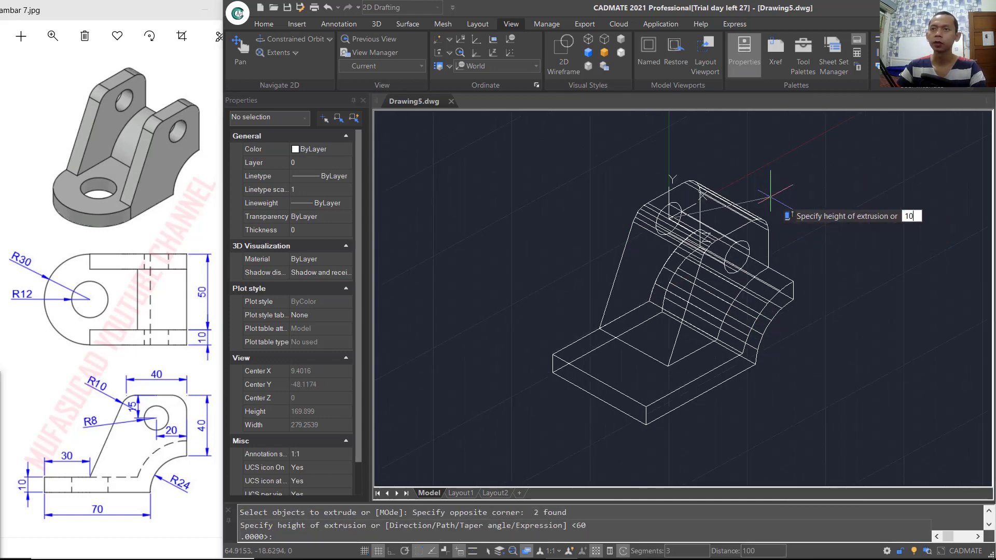
key("Return")
- Subtract the extruded circle from the side plate to cut its hole, and show the model in the Conceptual visual style
type("su")
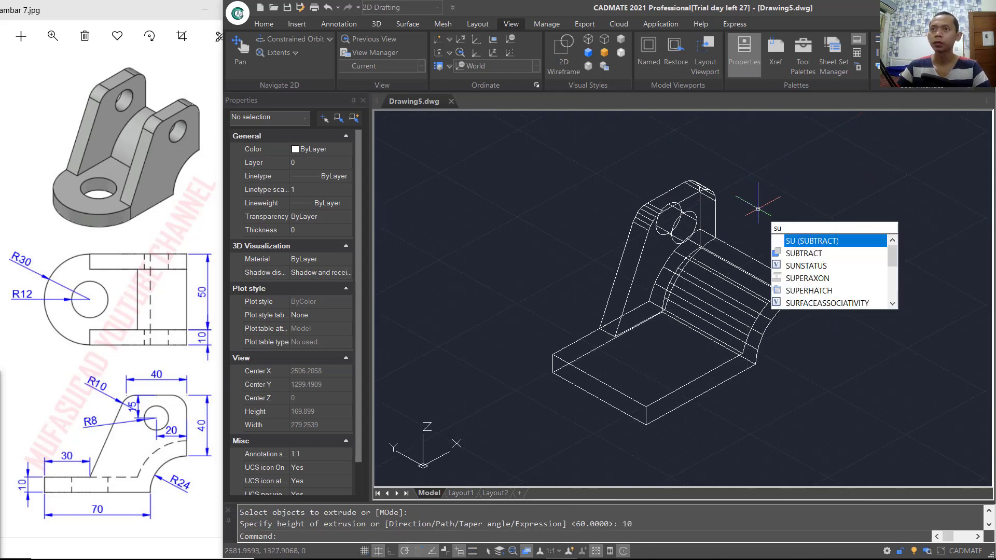
key("Return")
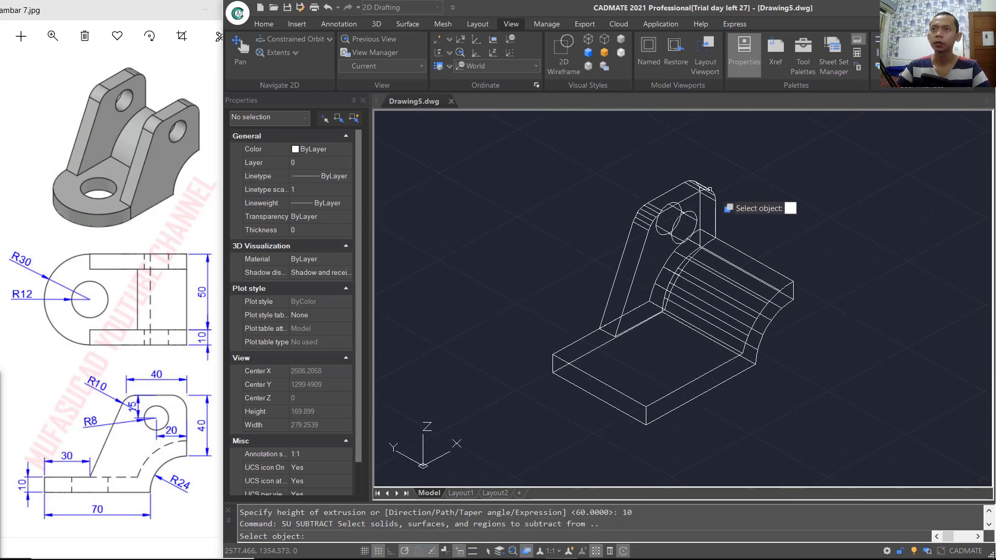
left_click(713, 204)
key("Return")
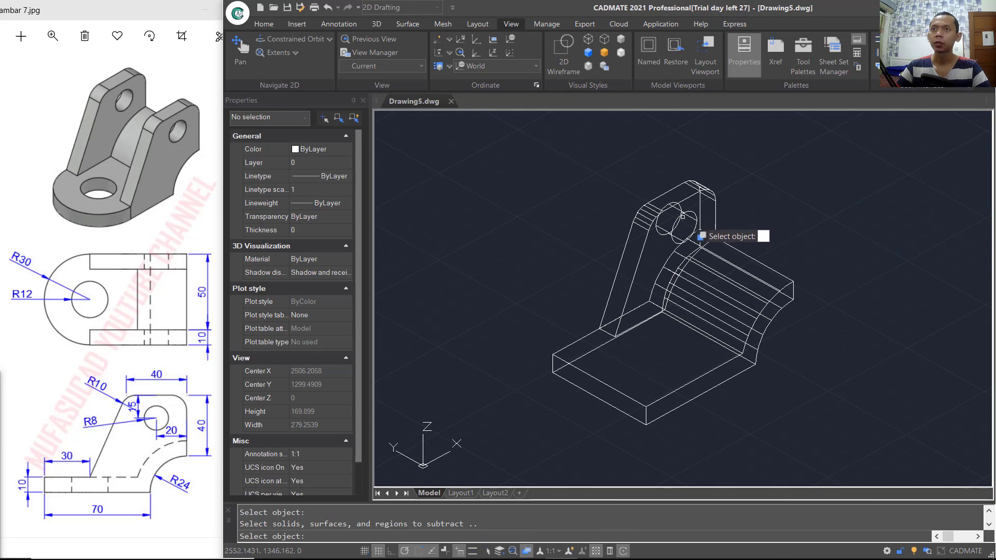
left_click(677, 219)
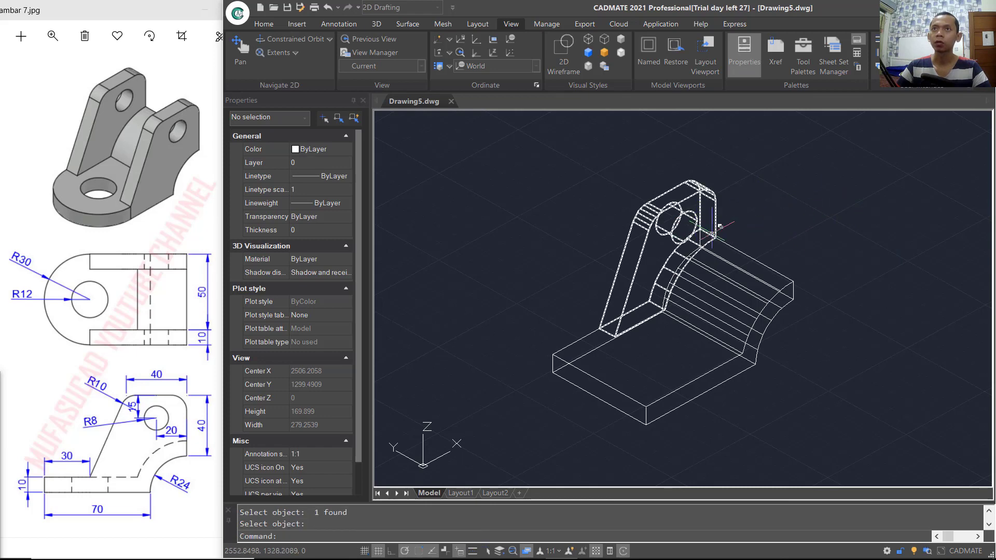
key("Return")
left_click(610, 54)
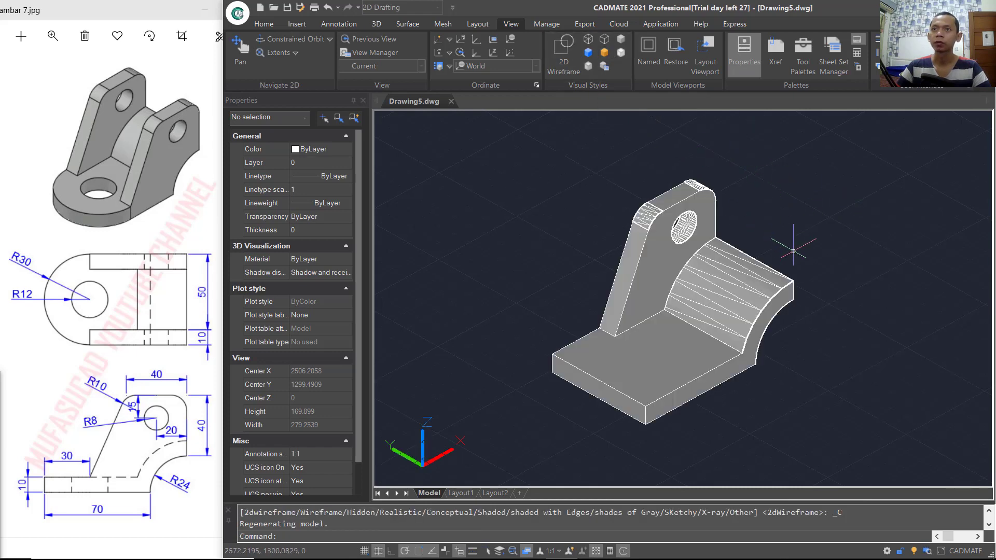
mouse_move(789, 241)
middle_mouse_down("shift")
mouse_move(793, 233)
mouse_move(789, 240)
middle_mouse_up("shift")
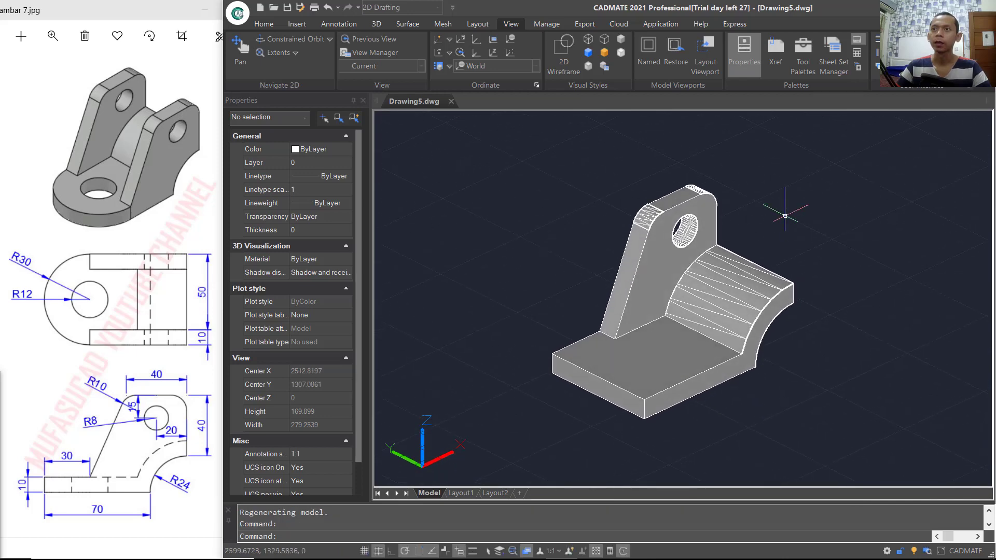
- Copy the side plate to the opposite side of the base, from its corner on the web's upper edge to that edge's far end
type("co")
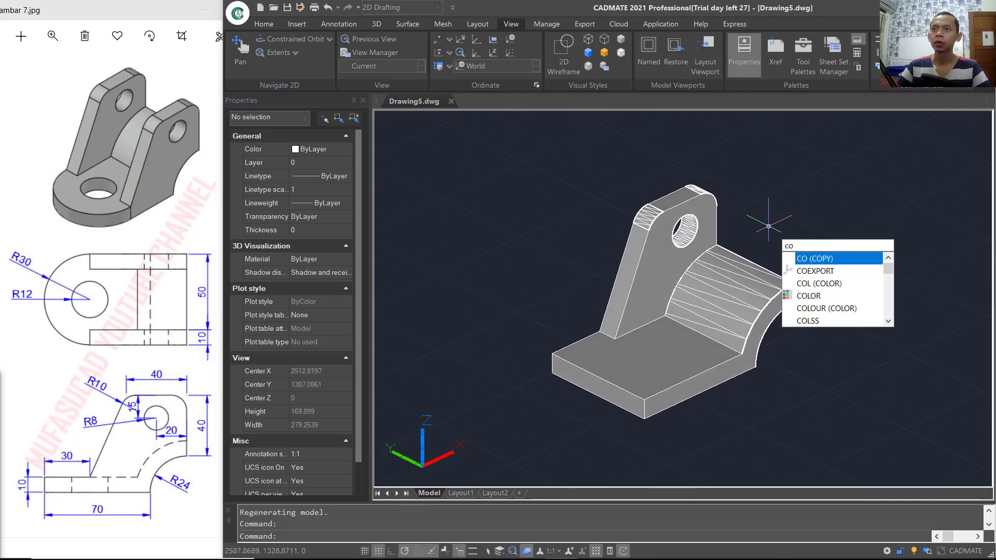
key("Return")
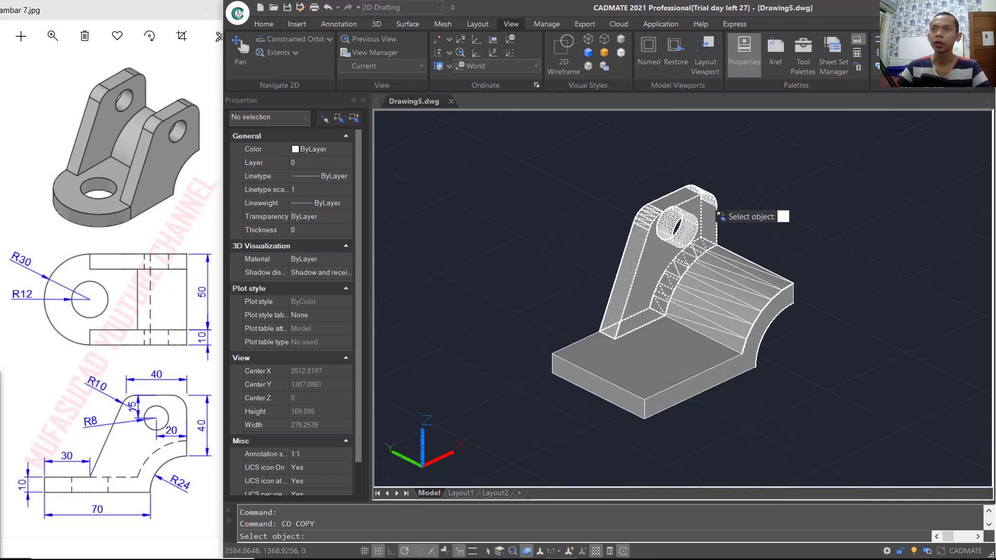
left_click(710, 199)
left_click(755, 210)
left_click(664, 192)
key("Return")
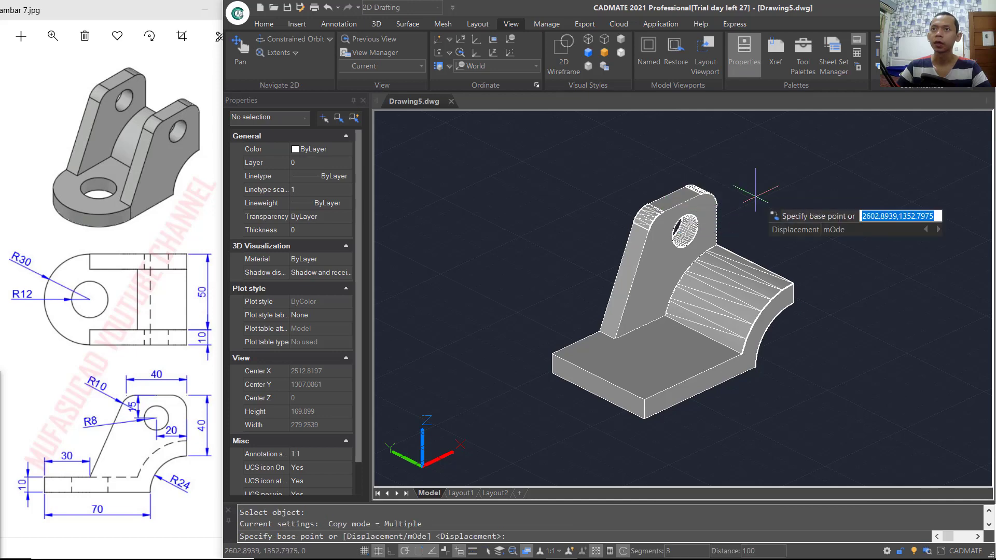
scroll(755, 228, "up", 4)
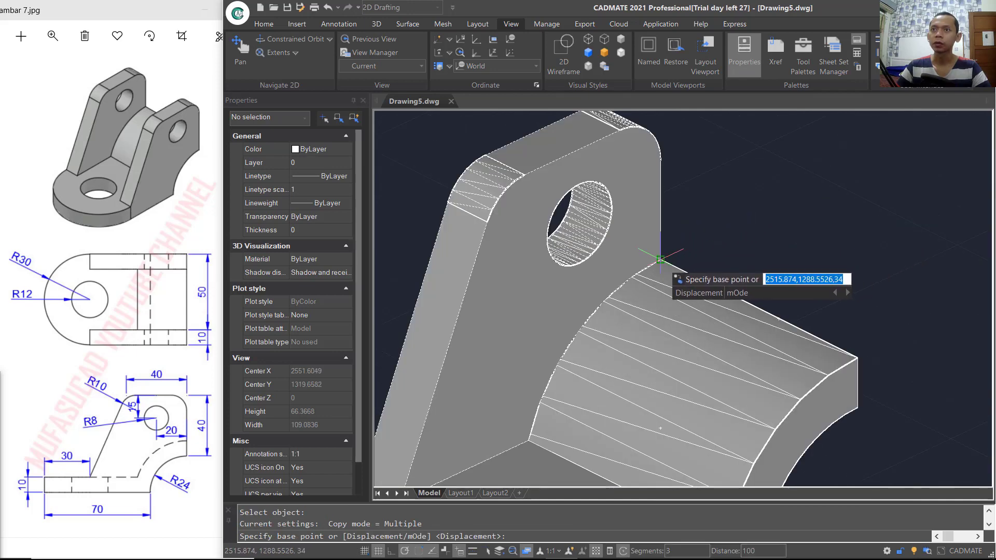
left_click(675, 261)
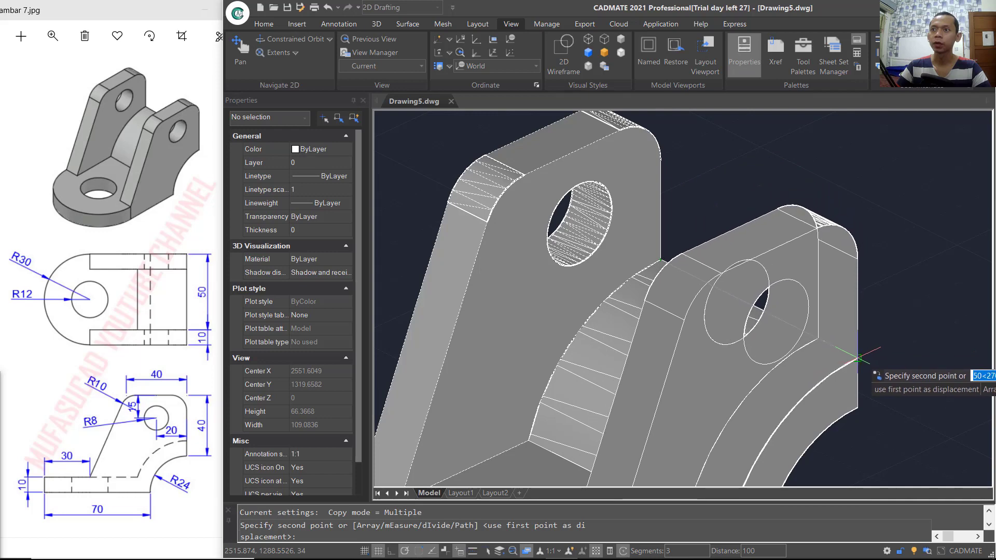
left_click(859, 358)
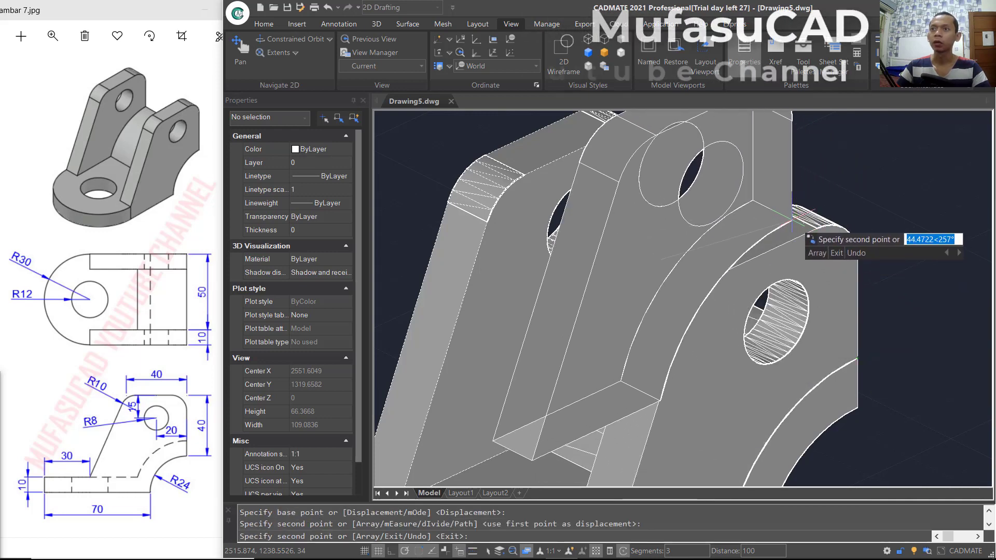
scroll(786, 242, "down", 2)
key("Escape")
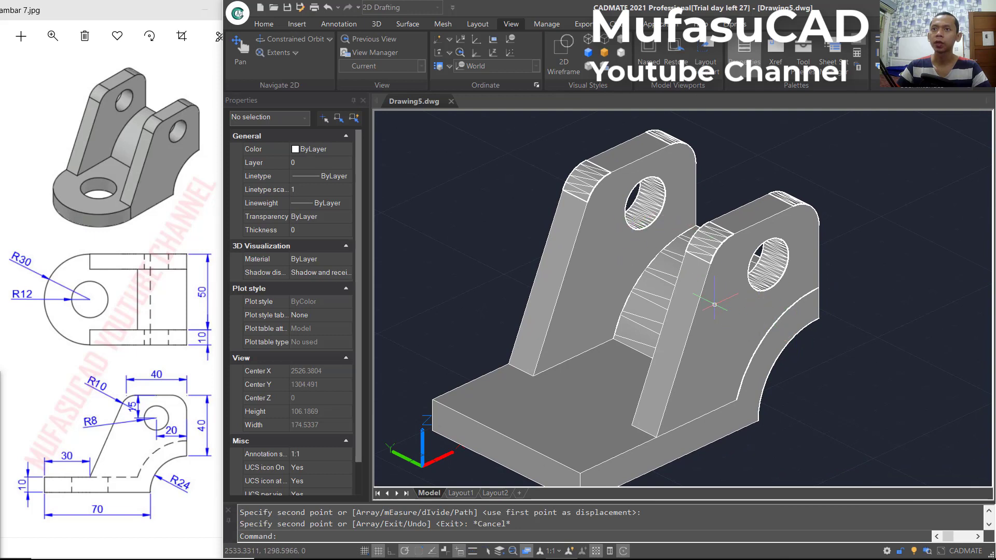
- Union the base with curved web and both side plates into one solid
middle_click_drag(880, 281, 862, 271)
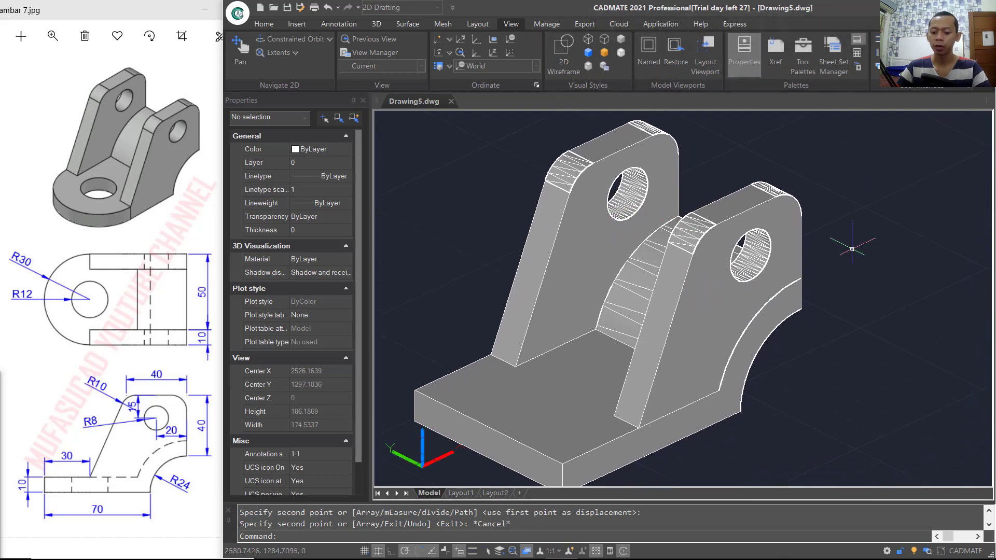
type("unio")
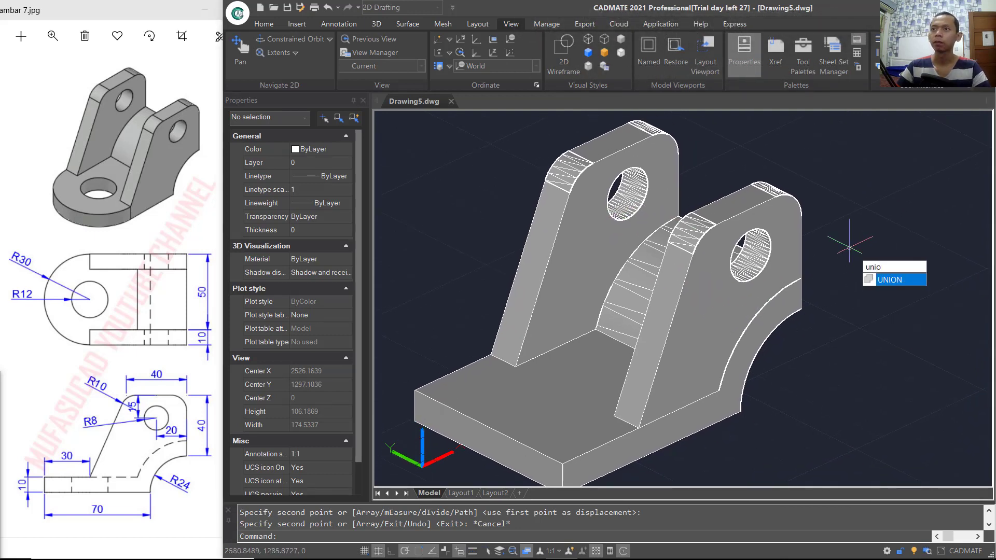
key("Return")
left_click(851, 158)
left_click(630, 344)
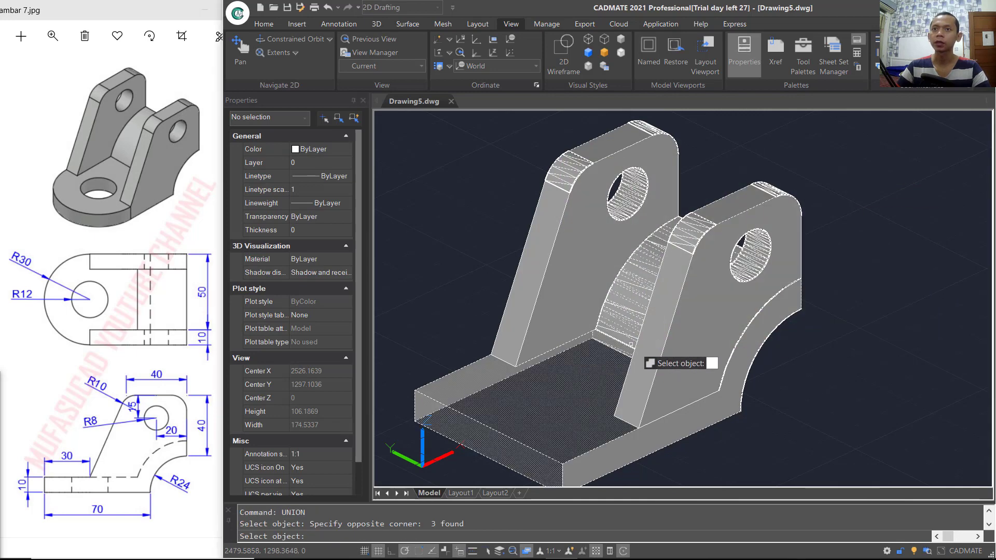
key("Return")
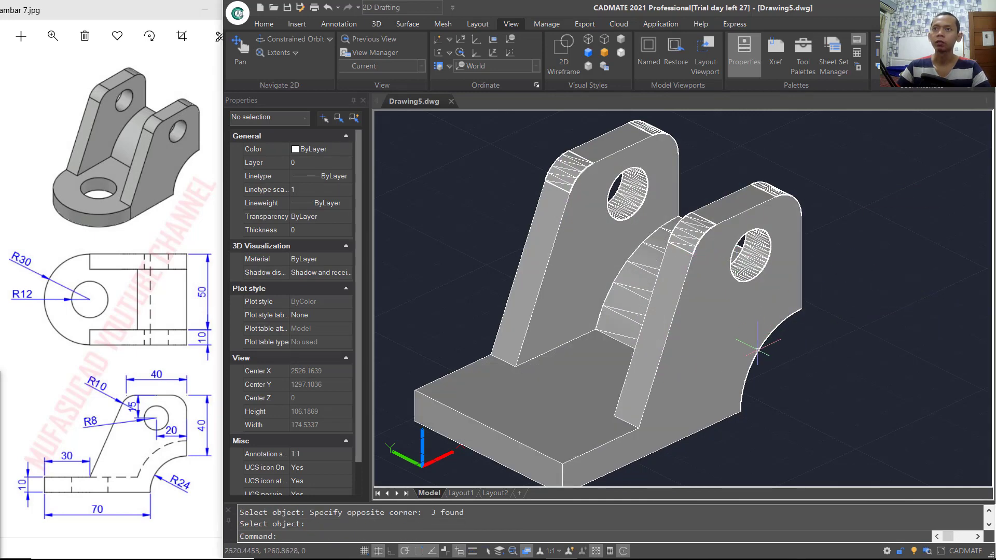
- Switch the bracket to a lighter gray shaded visual style with visible edges
mouse_move(766, 345)
middle_mouse_down("shift")
mouse_move(830, 312)
mouse_move(771, 343)
middle_mouse_up("shift")
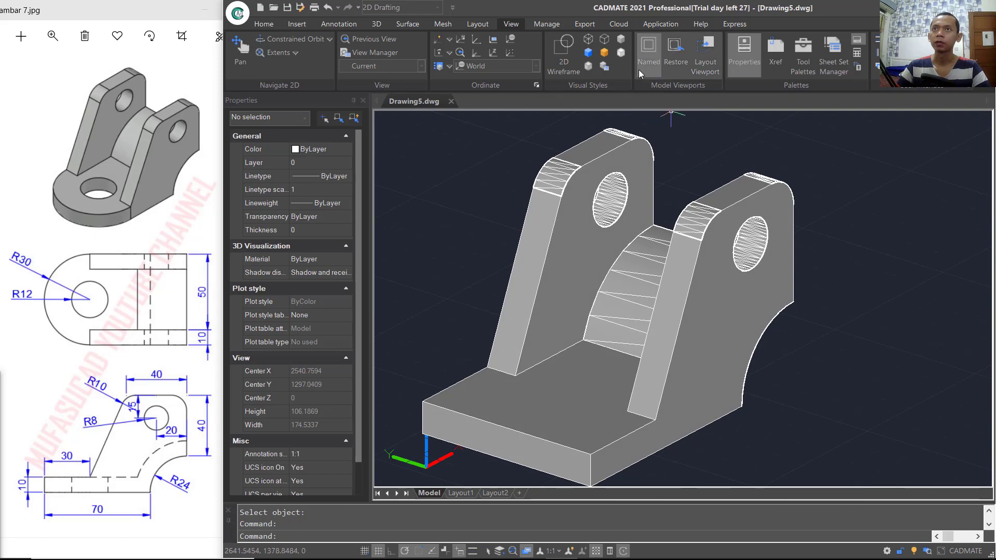
left_click(622, 53)
mouse_move(814, 313)
middle_mouse_down("shift")
mouse_move(794, 334)
mouse_move(801, 324)
middle_mouse_up("shift")
middle_click_drag(689, 371, 742, 338)
- Try to fillet the vertical corner edges at the base plate's free end with the Fillet command at radius 30
type("f")
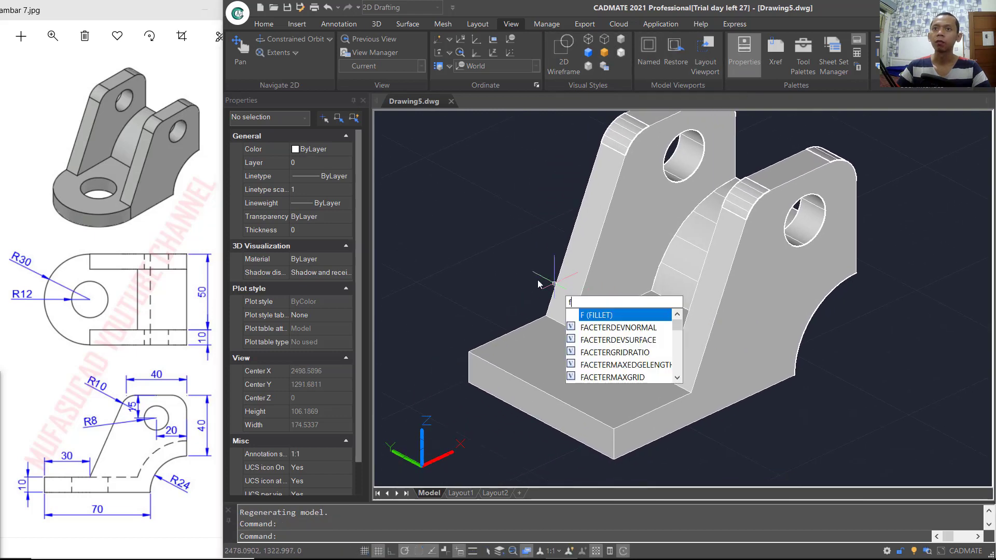
key("Return")
type("r")
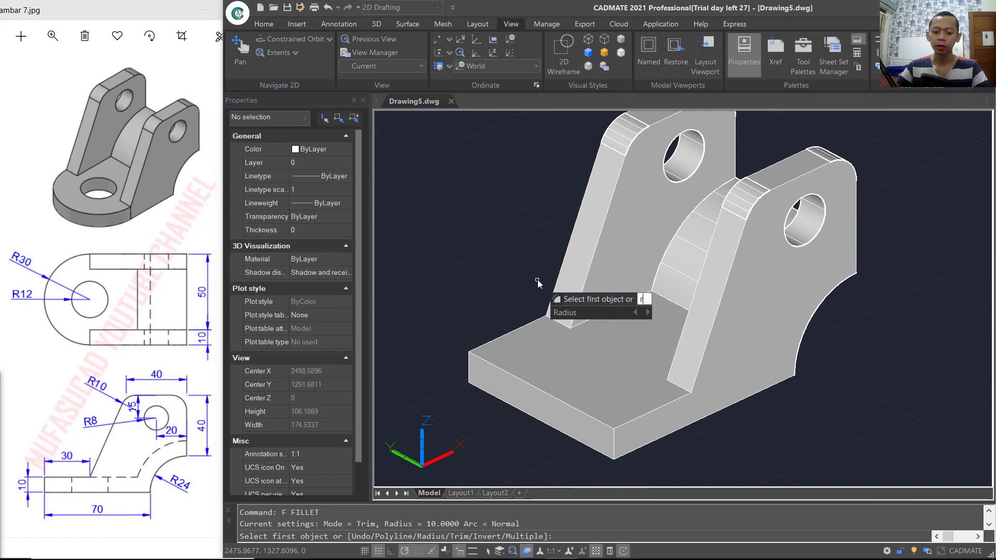
key("Return")
type("30")
key("Return")
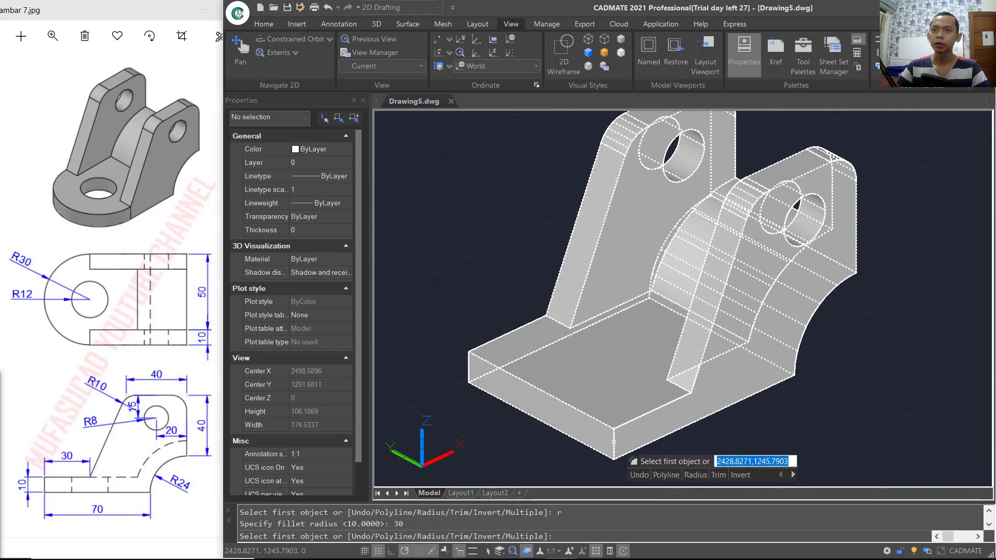
left_click(611, 442)
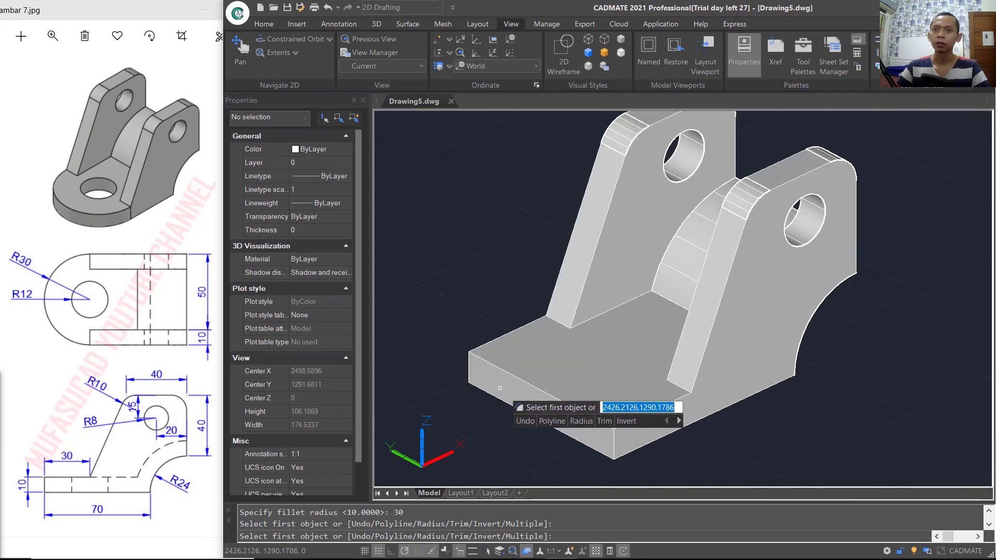
left_click(478, 375)
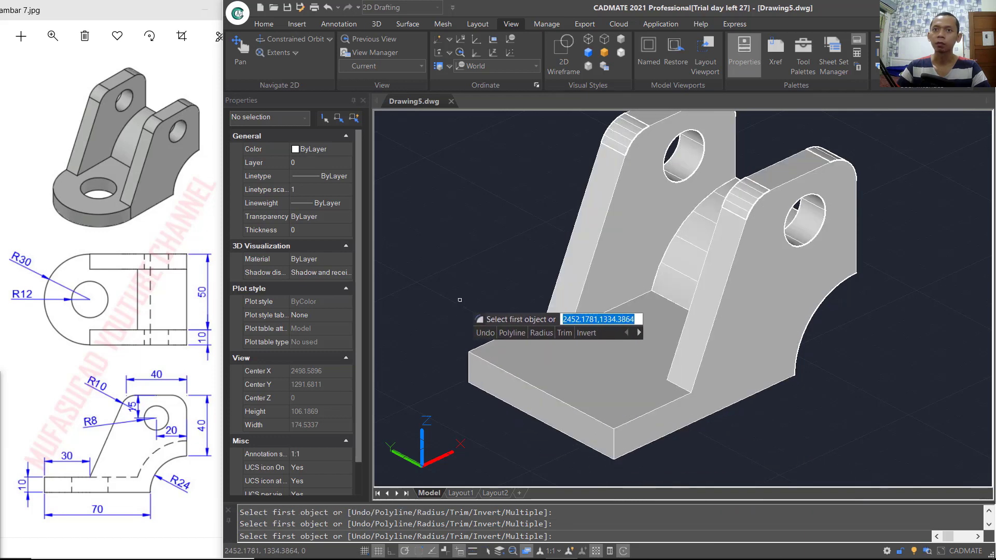
key("Return")
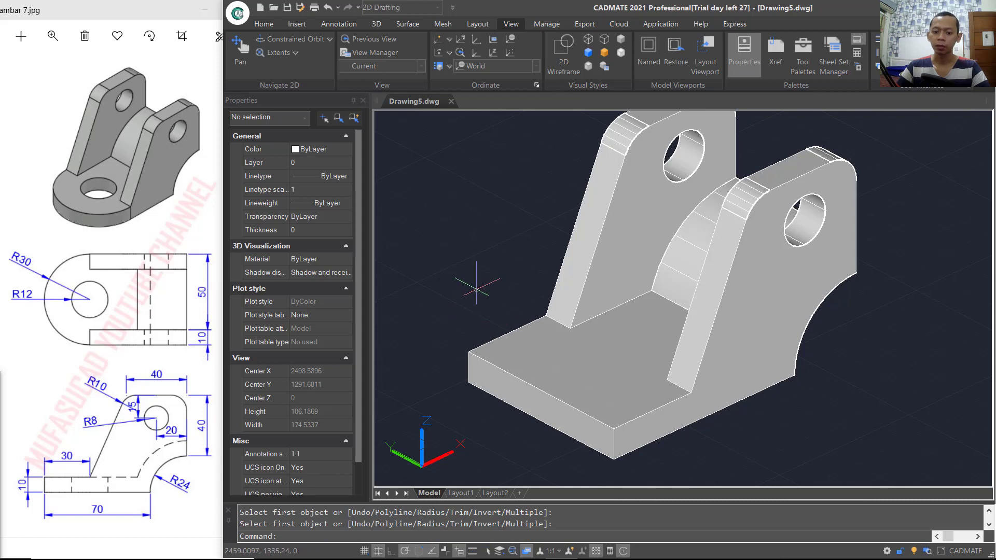
- Round the two vertical corner edges at the base plate's free end with the Fillet Edge command at radius 30
type("fillete")
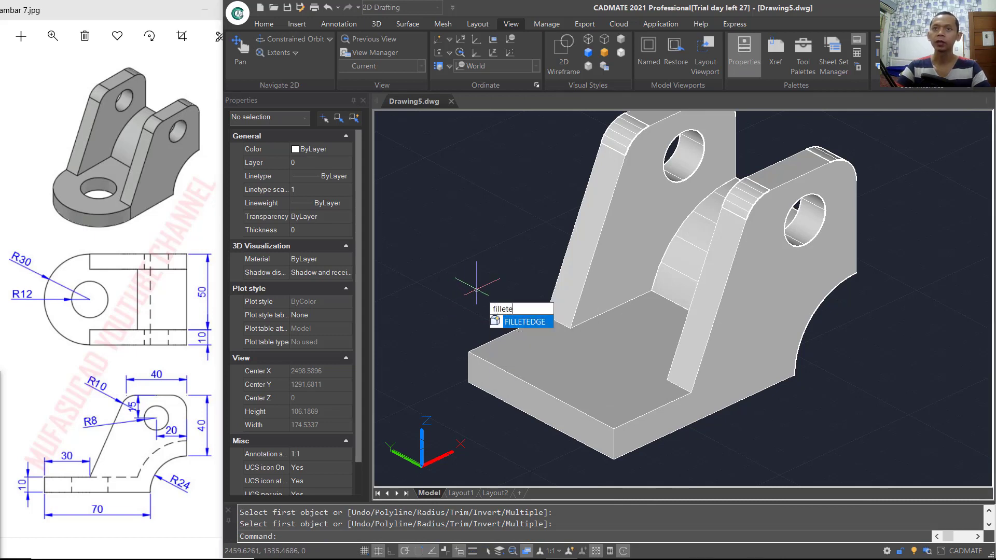
left_click(521, 322)
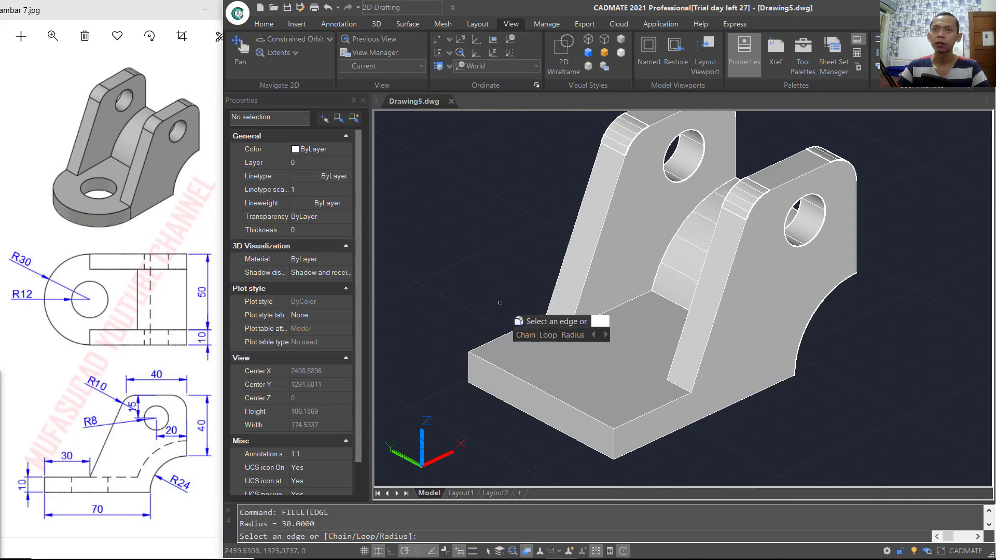
type("r")
key("Return")
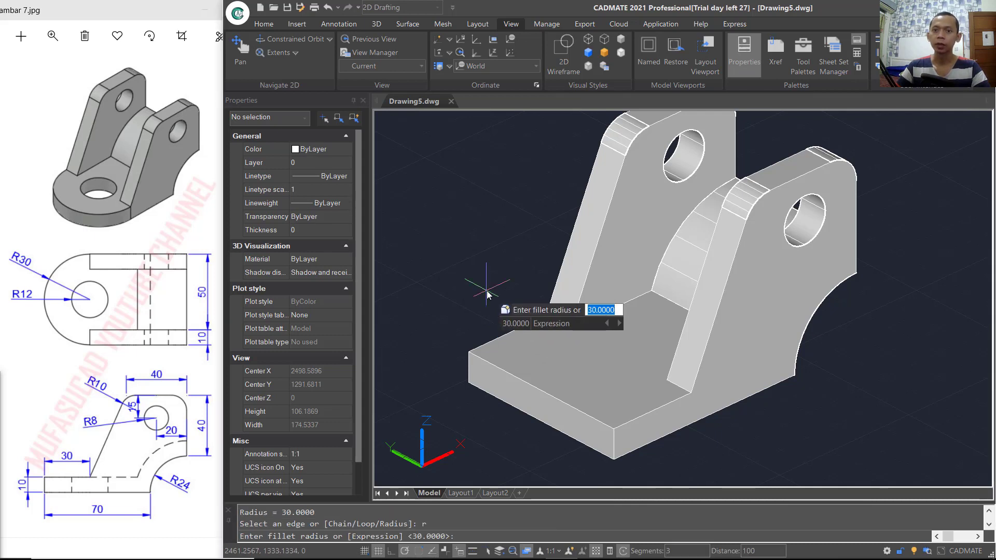
type("30")
key("Return")
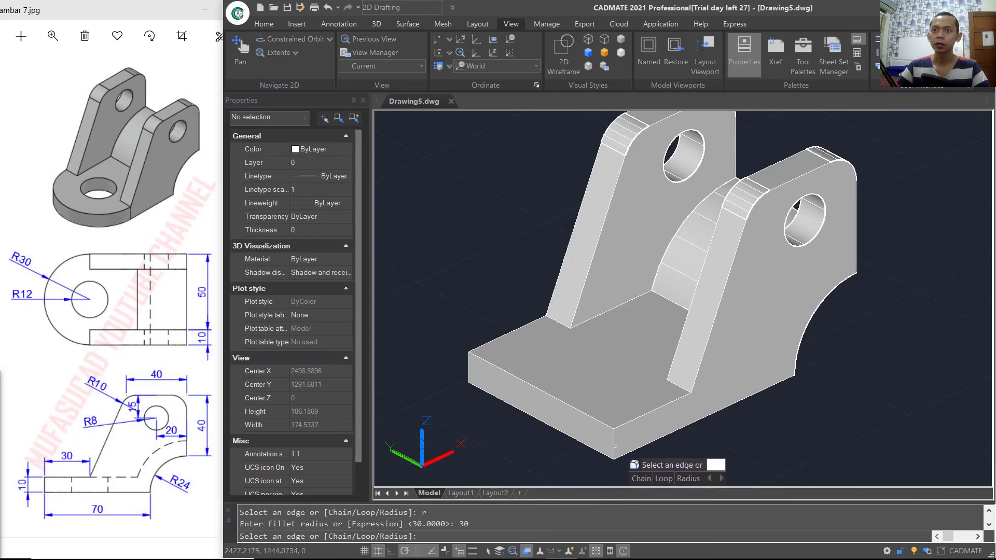
left_click(615, 445)
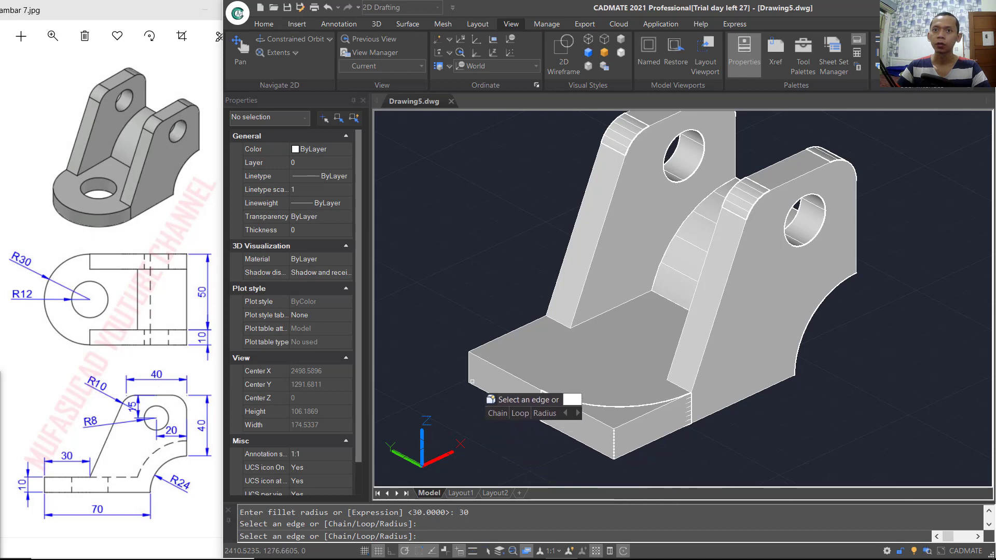
left_click(467, 364)
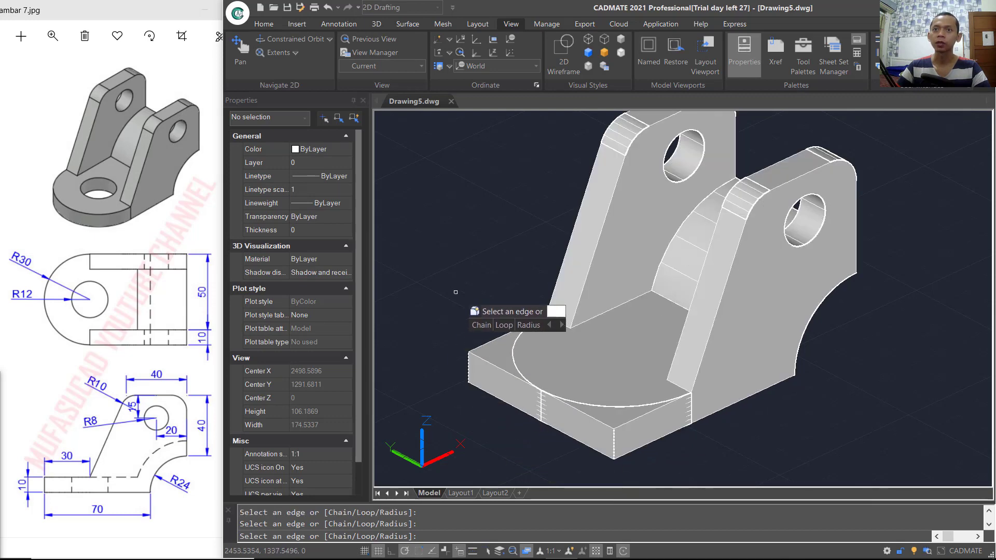
key("Return")
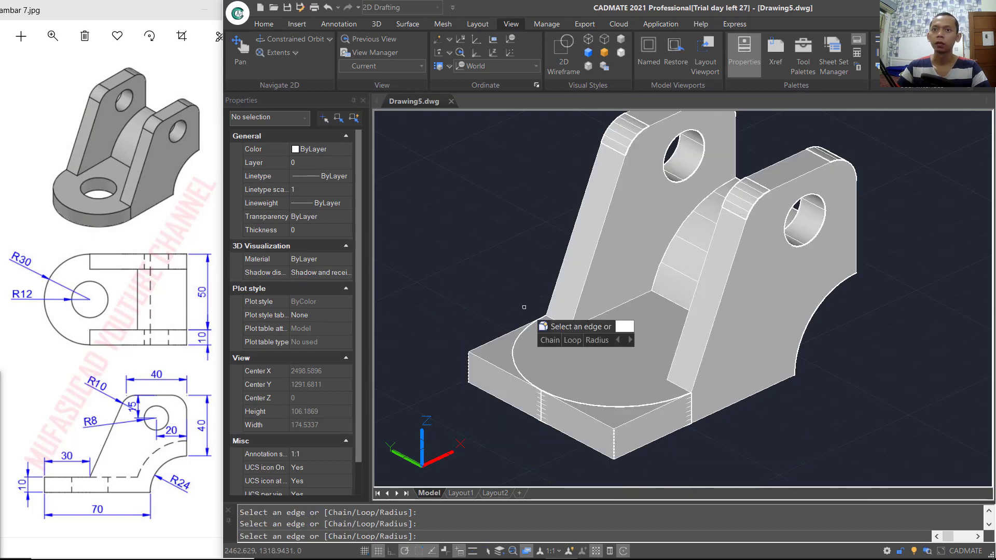
key("Return")
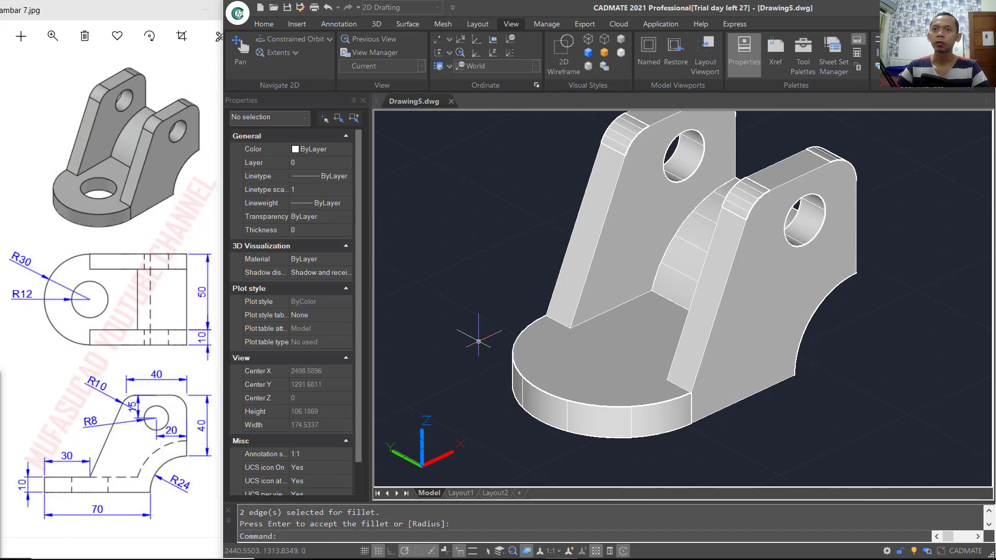
- Draw a circle of radius 12 on the base's top face, centred on the rounded end's arc
type("c")
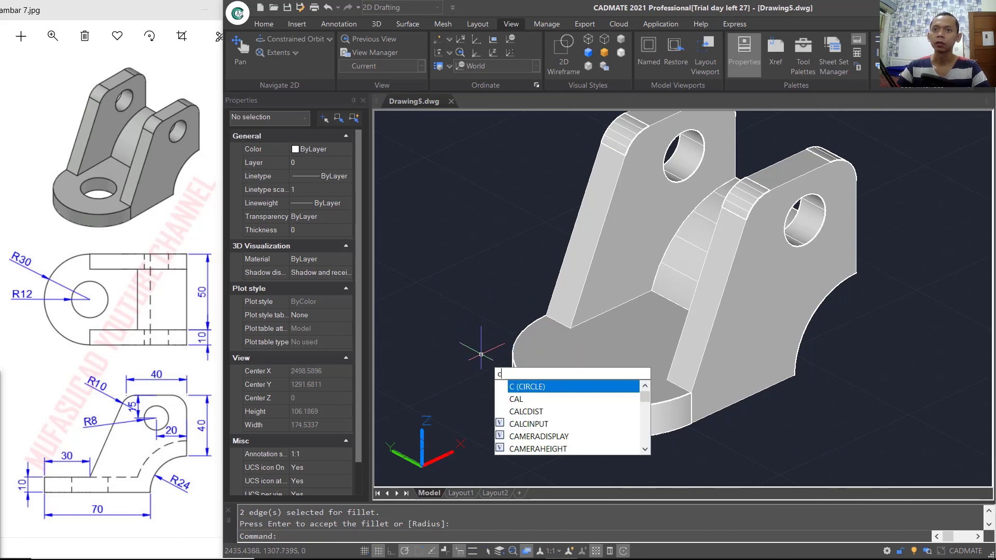
key("Return")
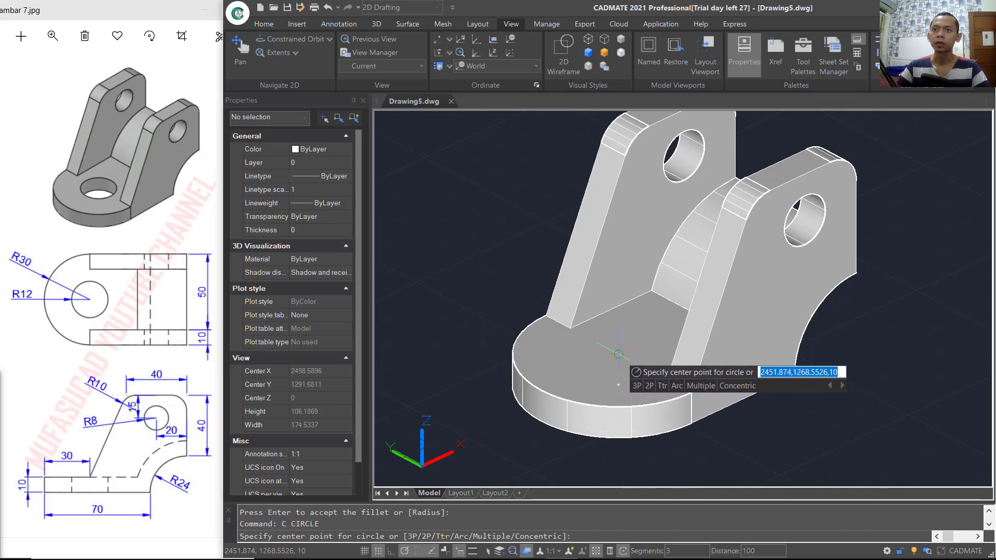
left_click(618, 355)
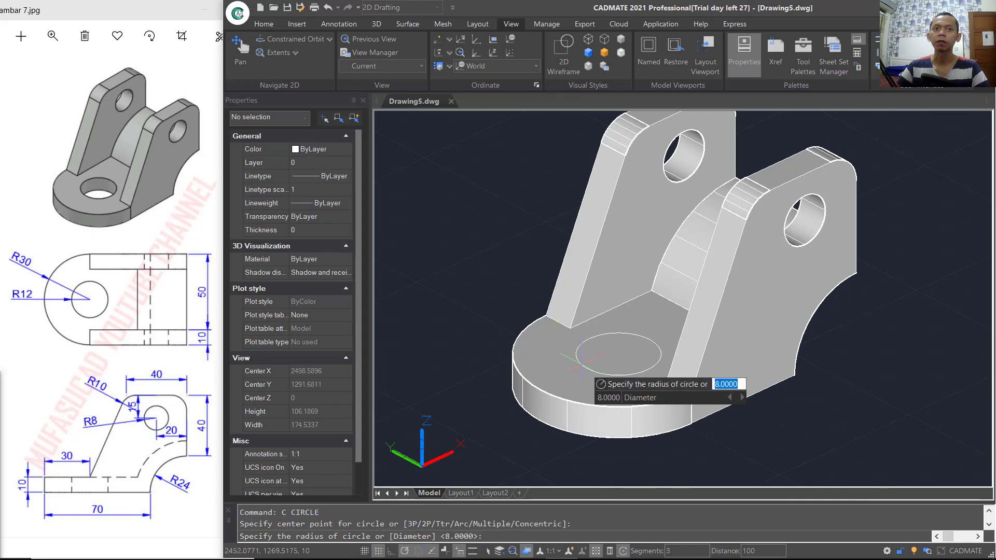
type("12")
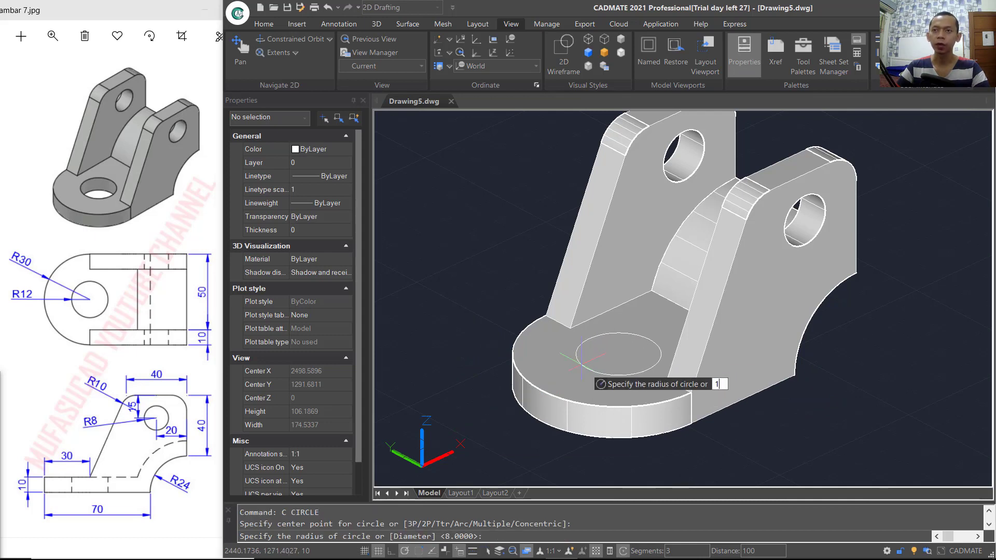
key("Return")
- Extrude the new circle downward through the base into a cylinder reaching well past its underside
middle_click_drag(547, 380, 549, 361)
type("ext")
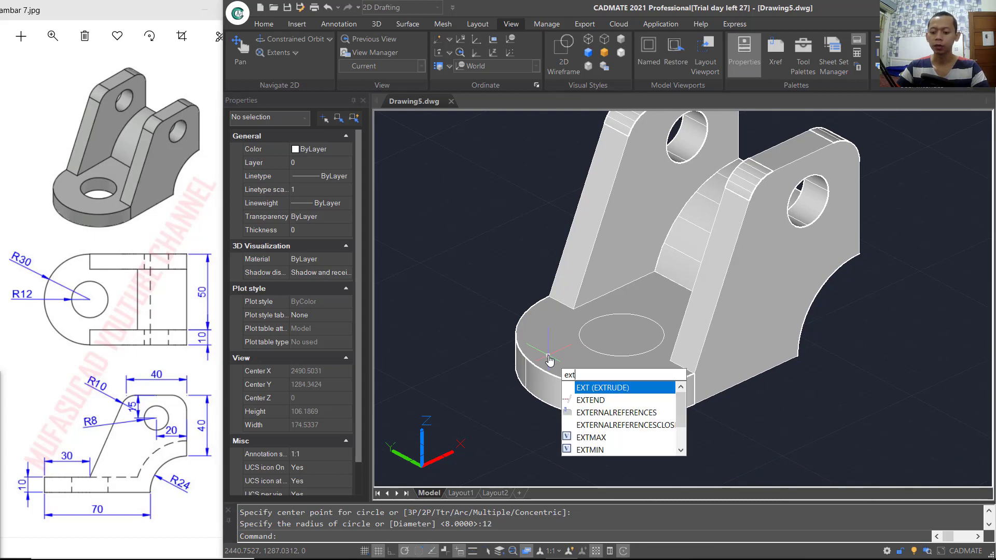
key("Return")
type("l")
key("Return")
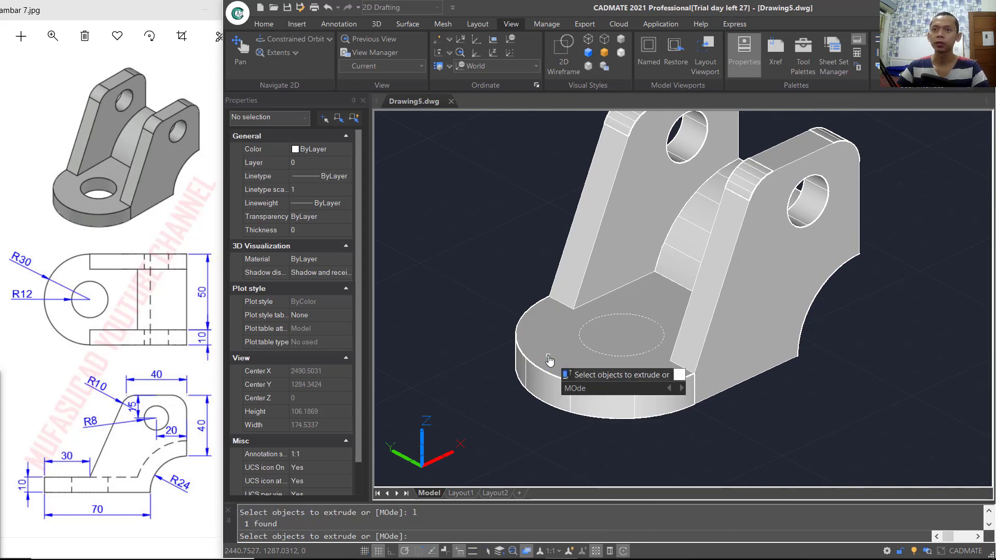
key("Return")
left_click(782, 441)
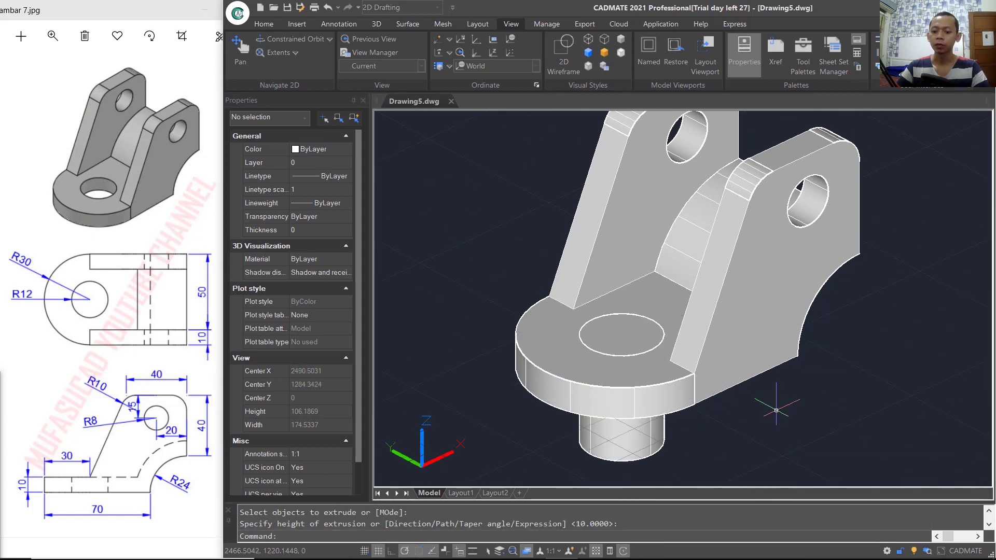
- Subtract the cylinder from the bracket solid to cut the through hole in the base's rounded end
type("su")
key("Return")
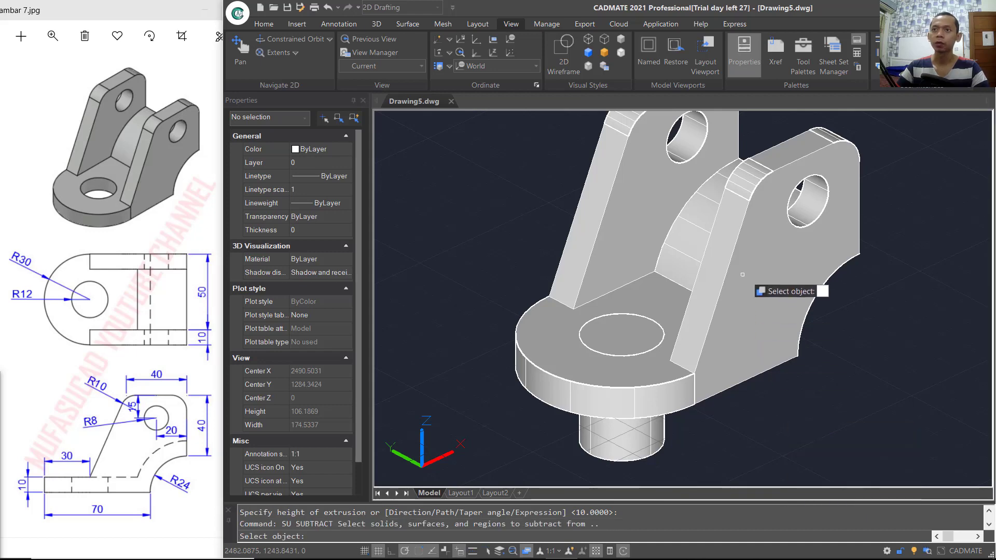
left_click(758, 291)
key("Return")
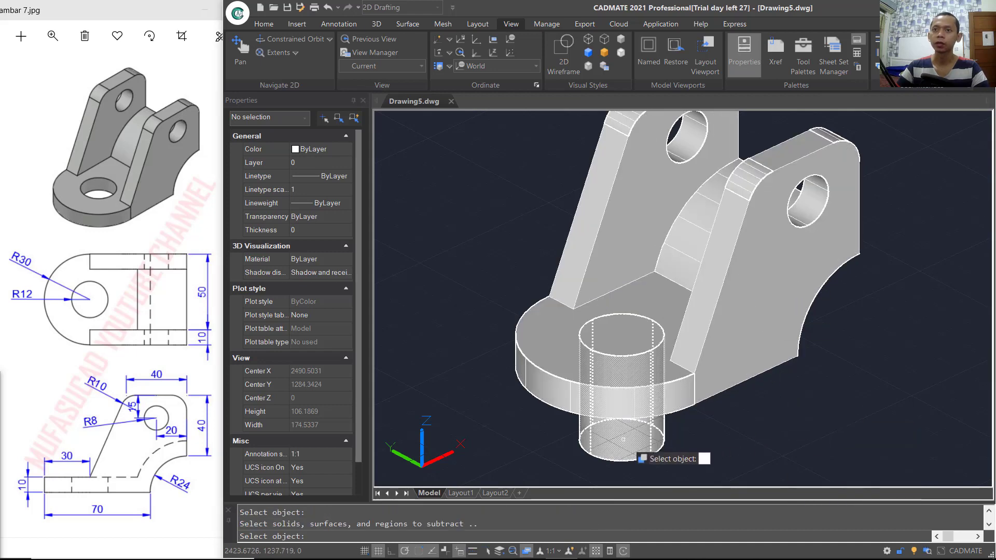
left_click(635, 441)
key("Return")
scroll(752, 429, "down", 2)
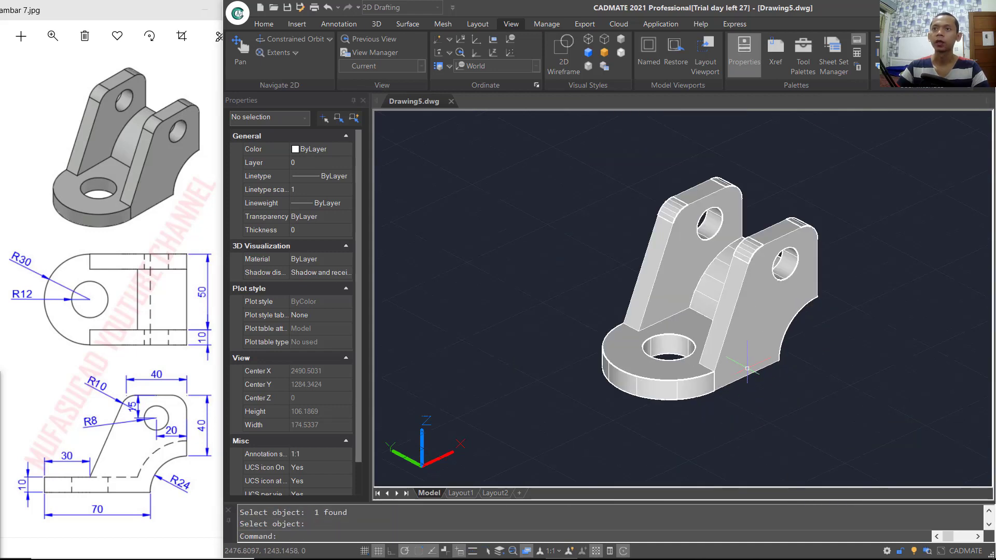
mouse_move(739, 393)
middle_mouse_down("shift")
mouse_move(731, 340)
mouse_move(838, 304)
mouse_move(815, 390)
mouse_move(755, 412)
mouse_move(729, 392)
middle_mouse_up("shift")
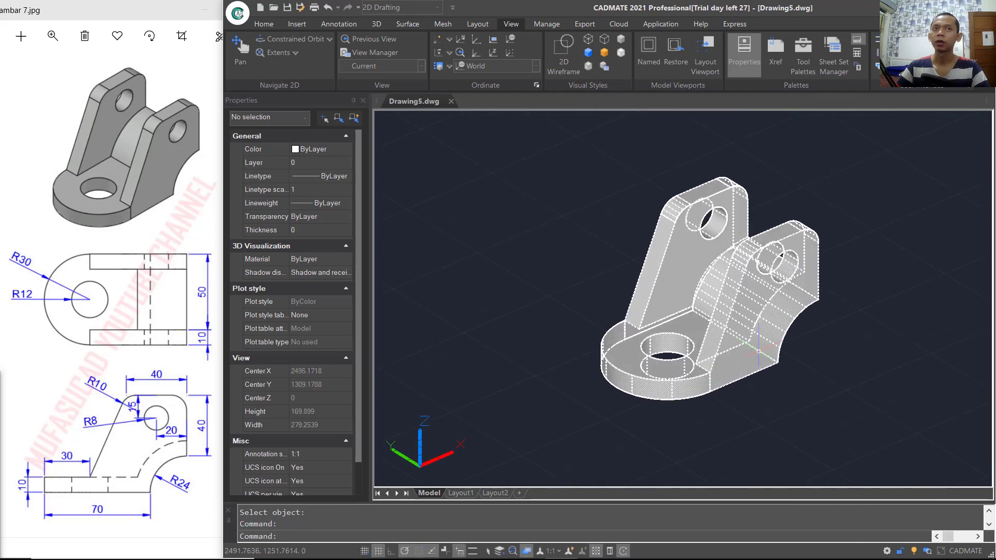
scroll(776, 327, "up", 2)
scroll(776, 327, "down", 2)
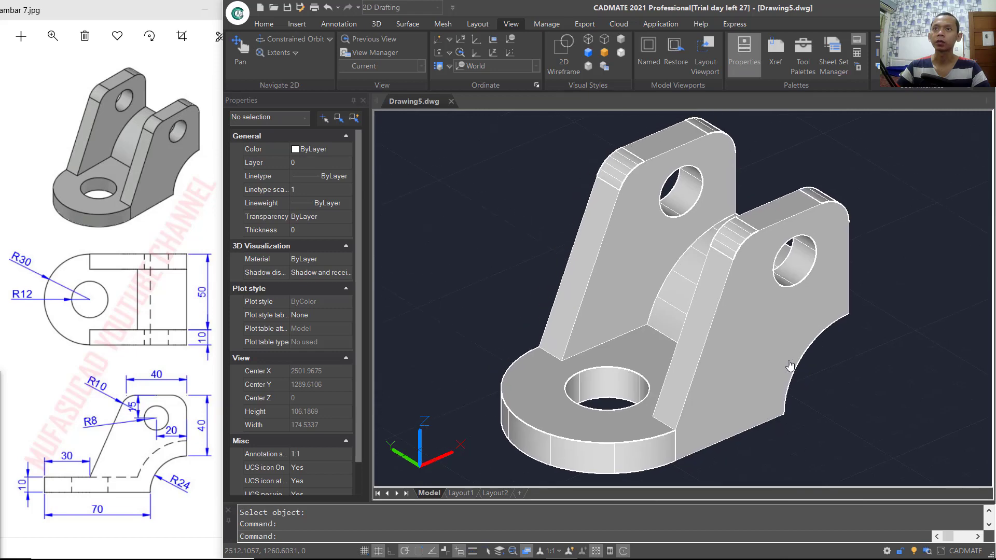
middle_click_drag(790, 362, 772, 349, "shift")
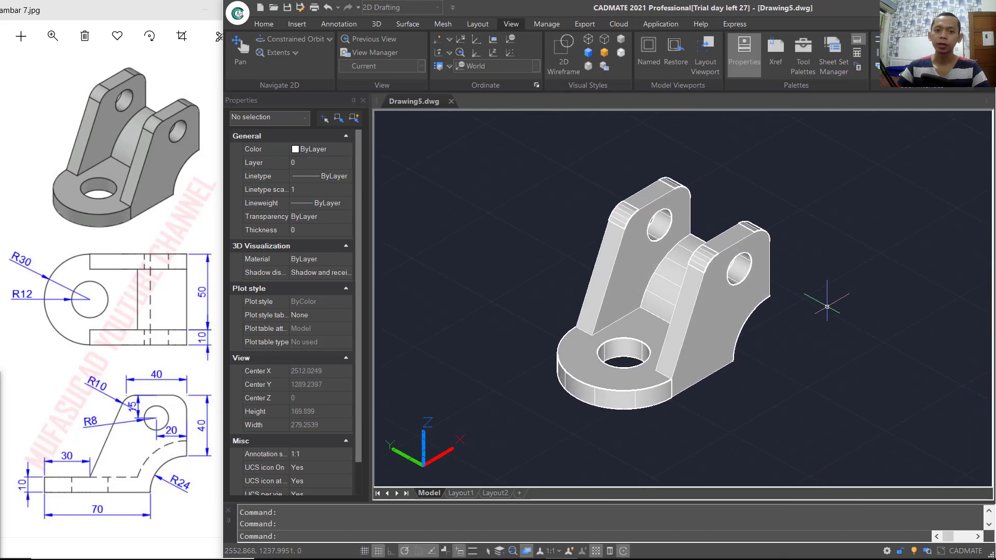